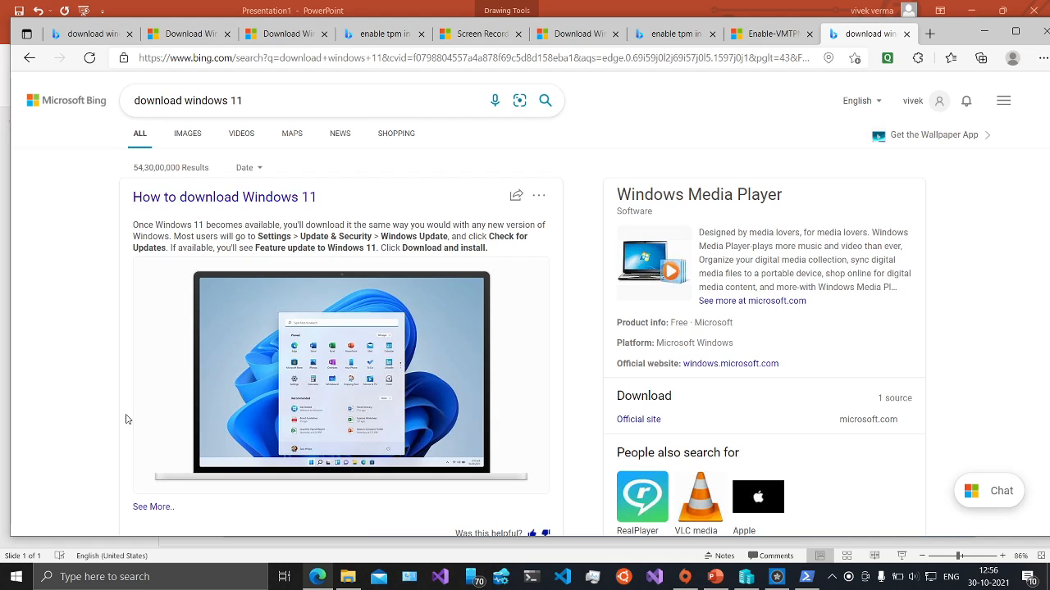
- Scroll the Bing results for 'download windows 11' down to the microsoft.com download result
scroll(124, 422, down, 3)
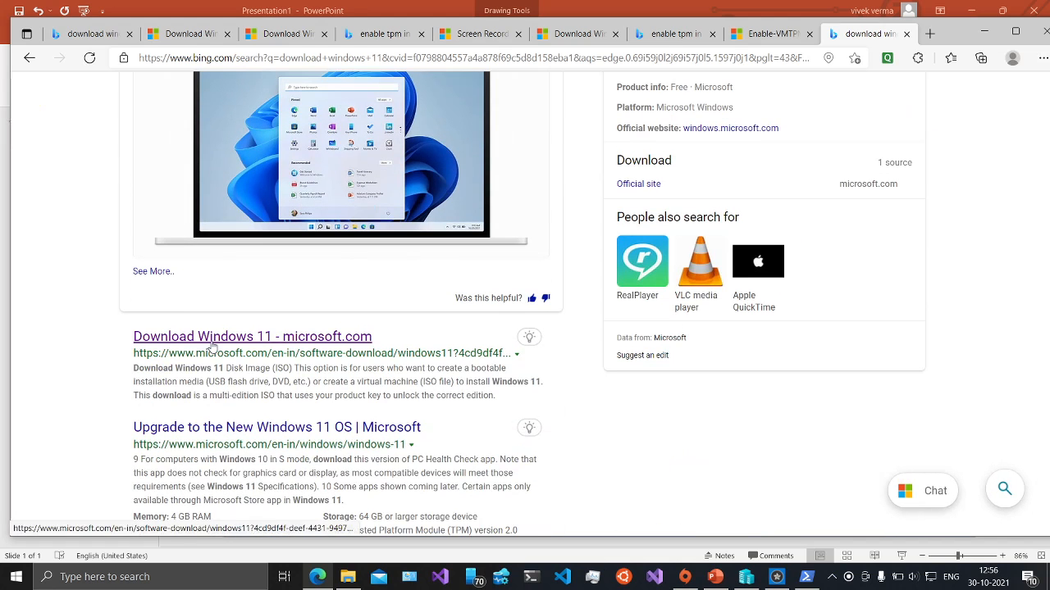
- Open the official Windows 11 download page and expand the installation media requirements
click(209, 340)
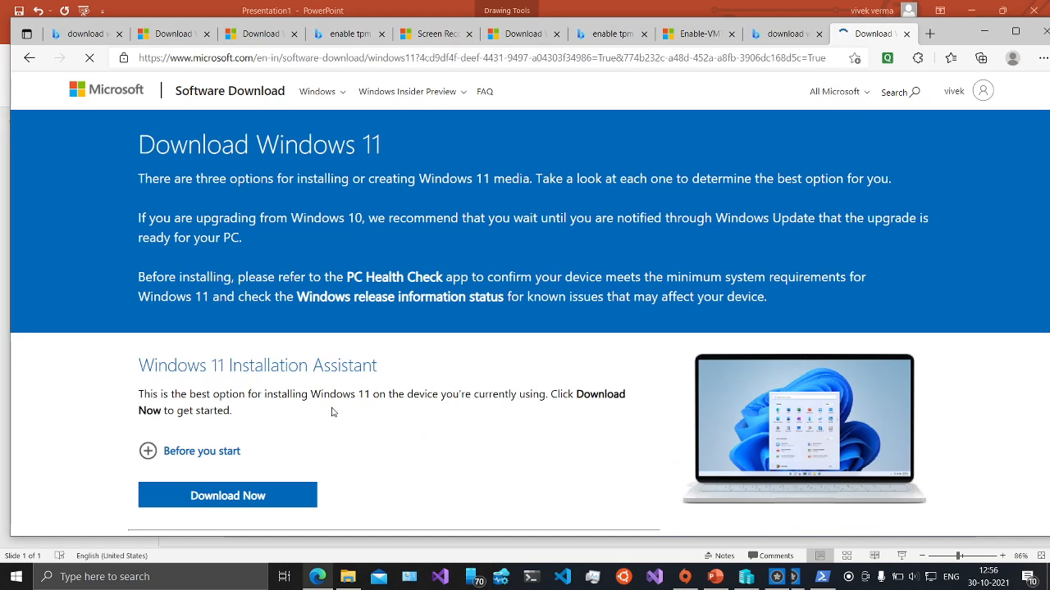
scroll(527, 426, down, 3)
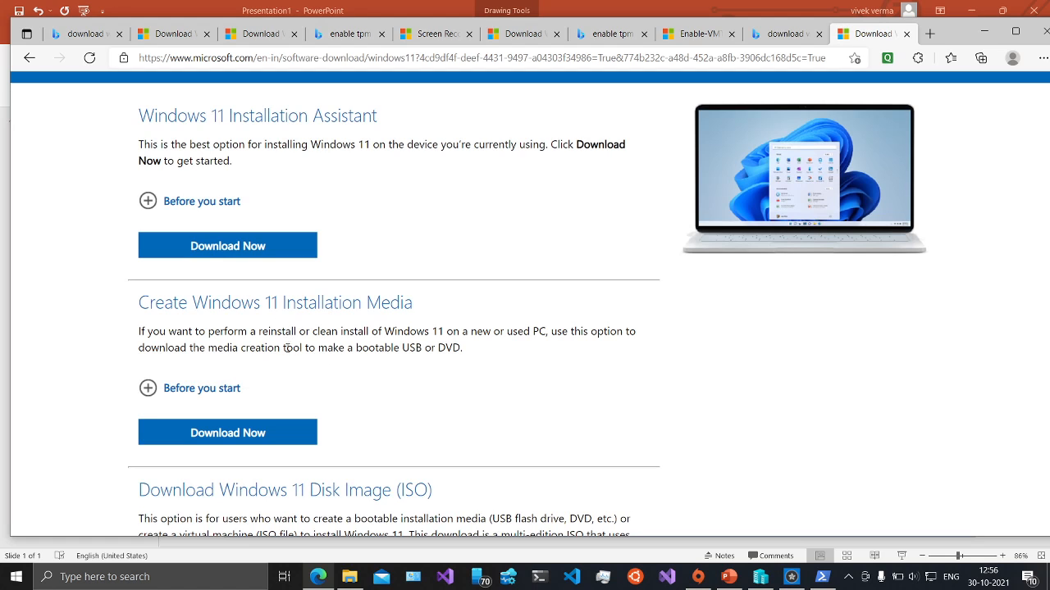
click(227, 389)
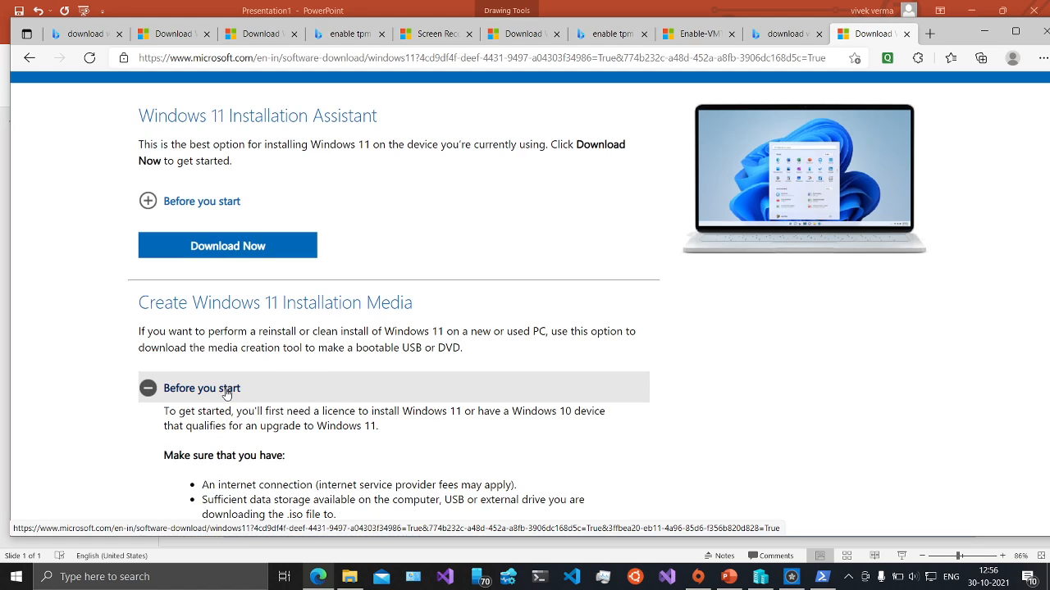
scroll(386, 438, down, 2)
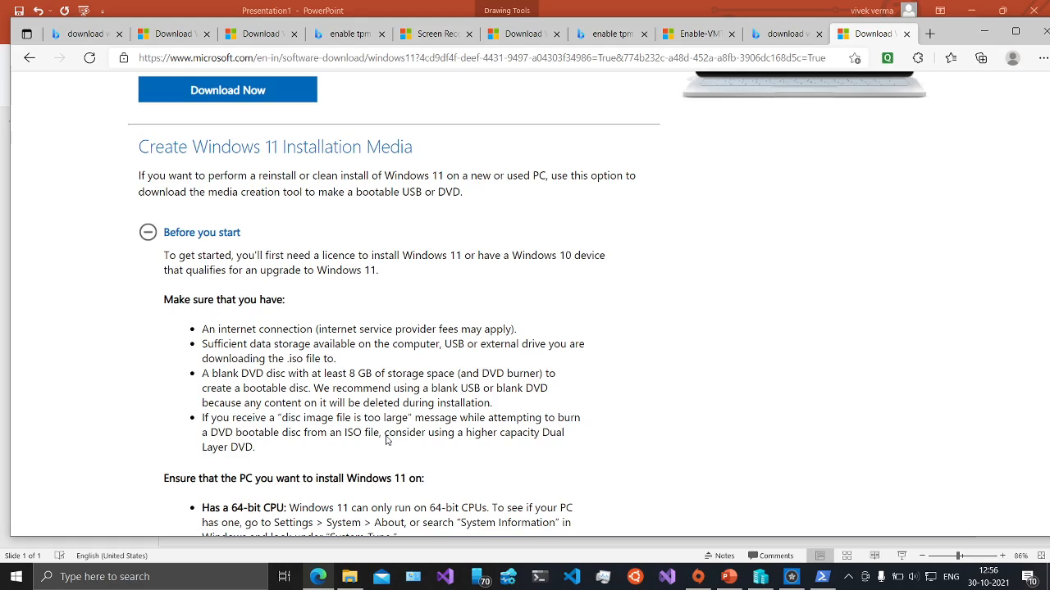
scroll(386, 441, down, 2)
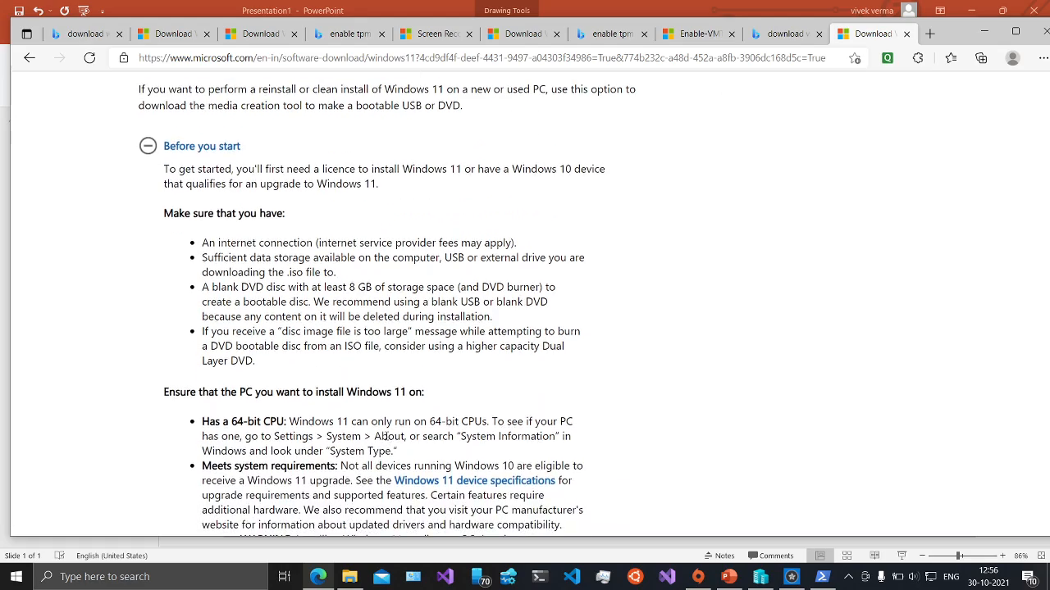
scroll(387, 439, down, 2)
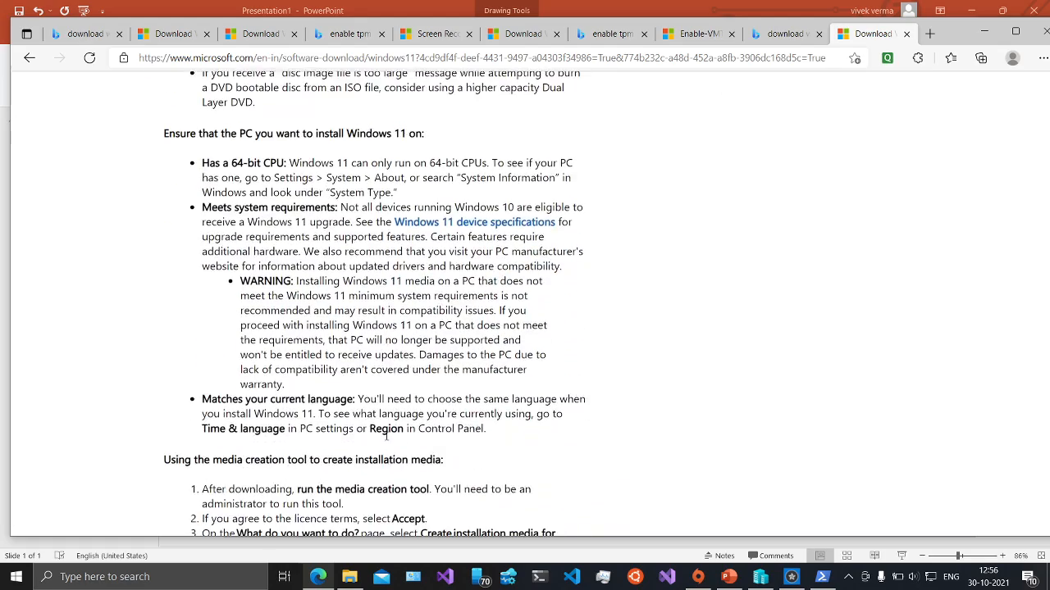
scroll(386, 438, up, 8)
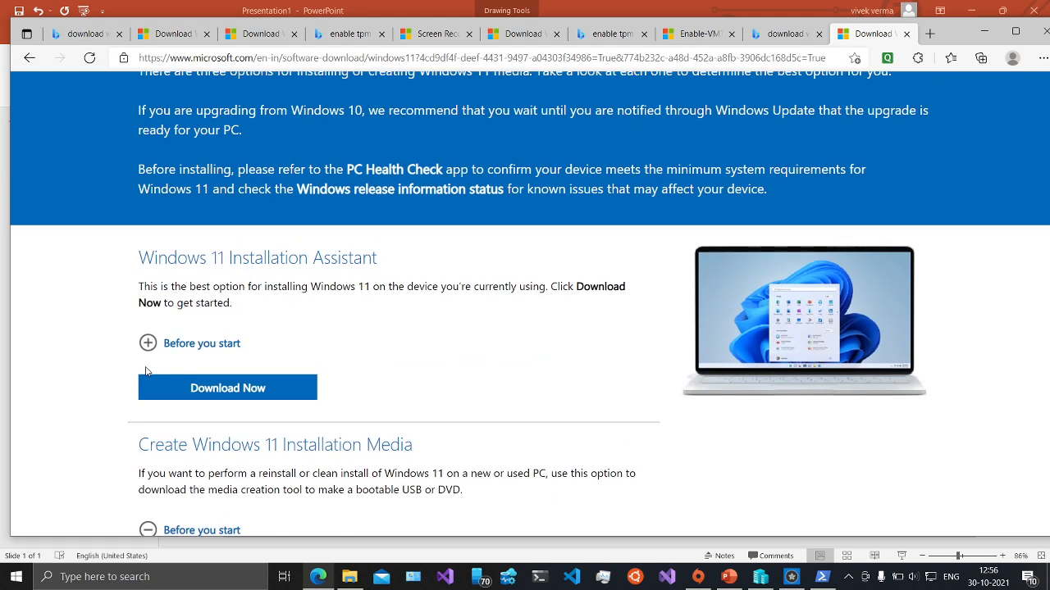
- Expand the Installation Assistant requirements, then collapse both requirement sections again
click(147, 345)
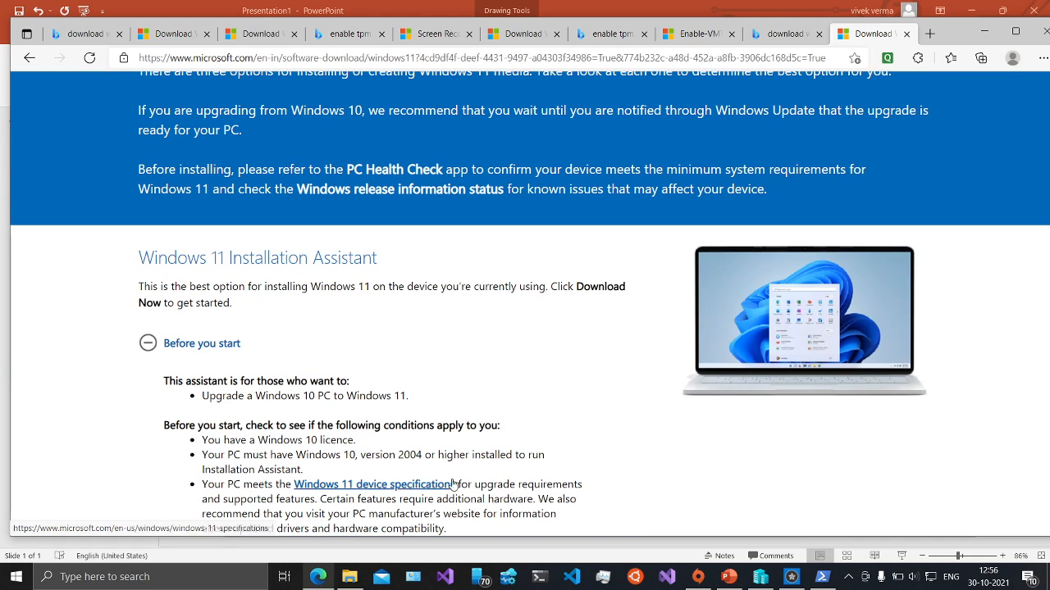
scroll(469, 482, down, 2)
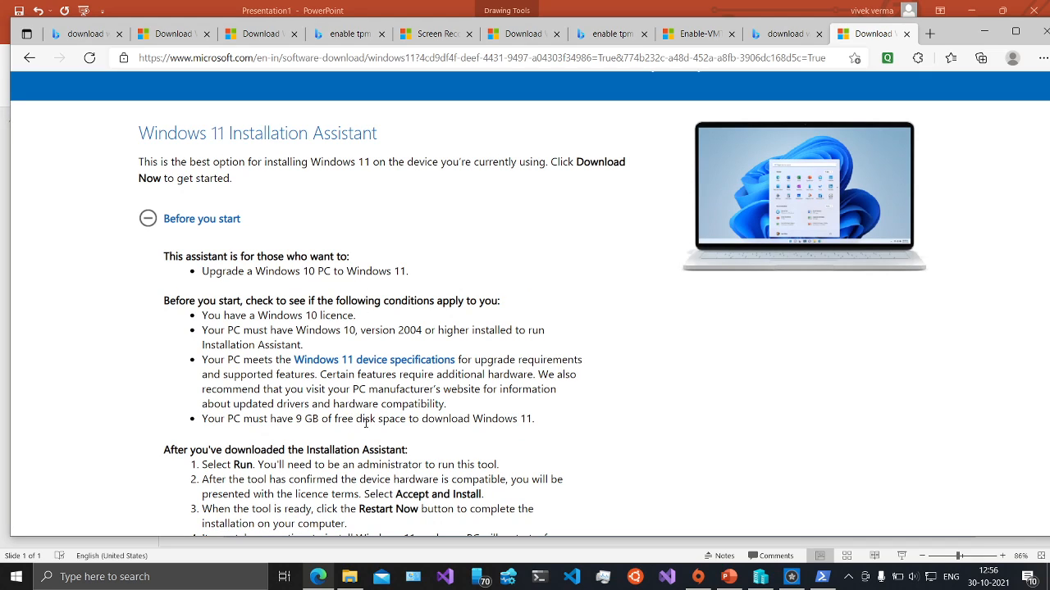
scroll(378, 429, down, 1)
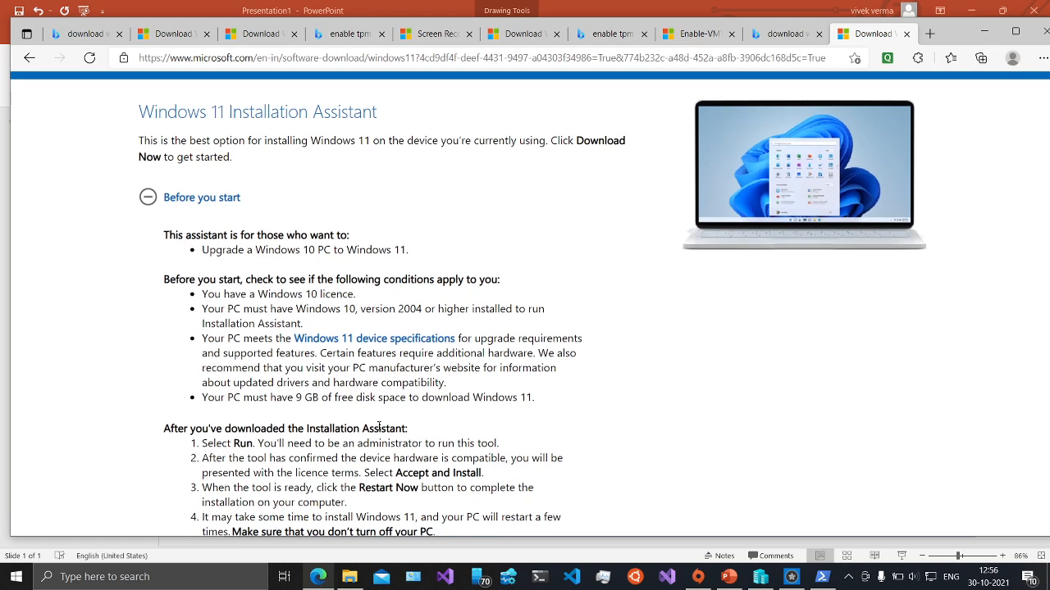
click(141, 205)
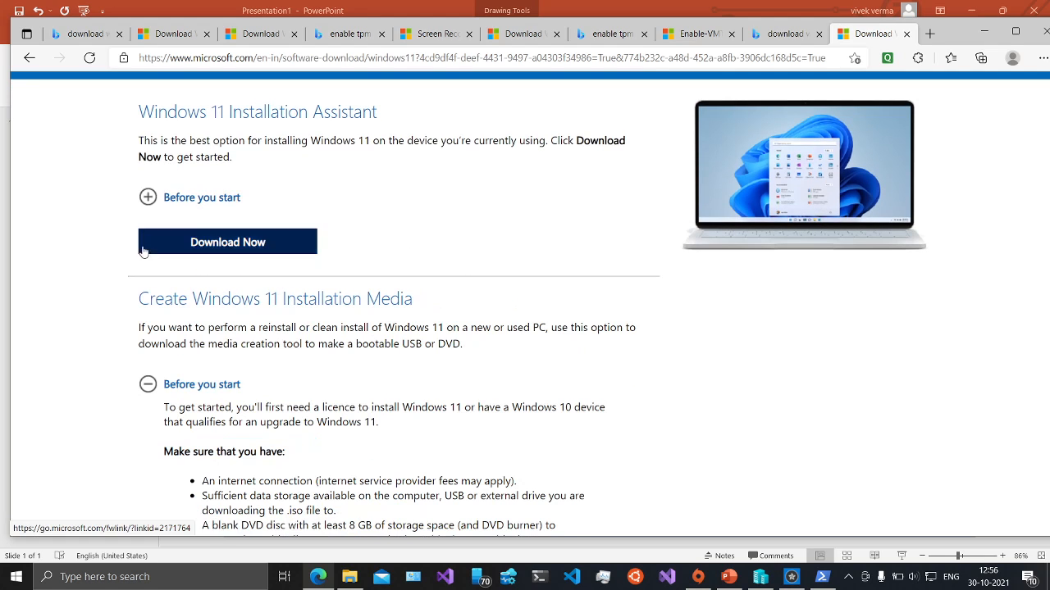
click(147, 387)
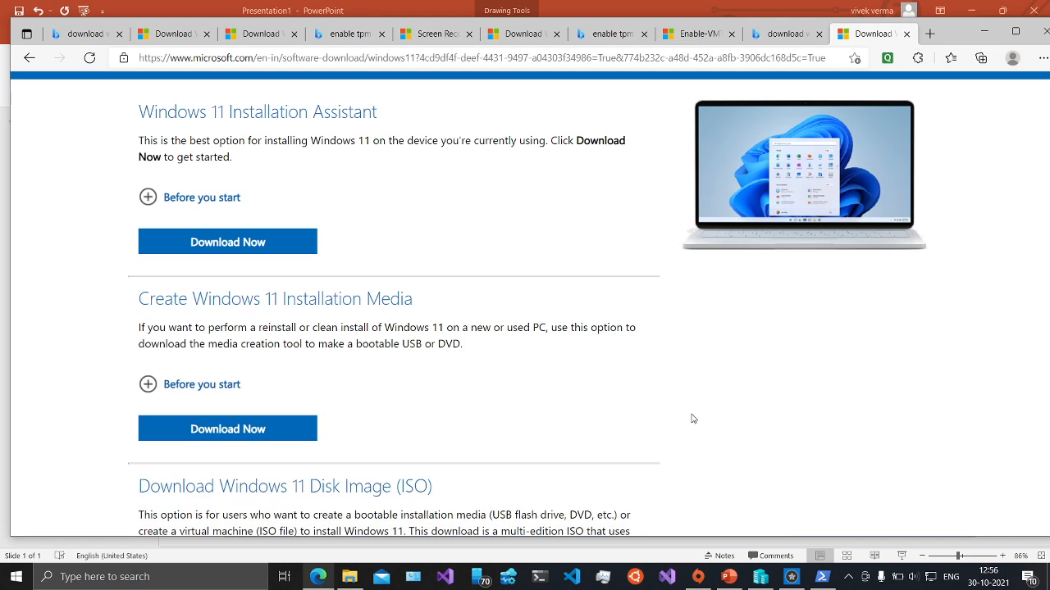
- Open and close the disk image (ISO) download list, then switch to Hyper-V Manager
scroll(692, 419, down, 2)
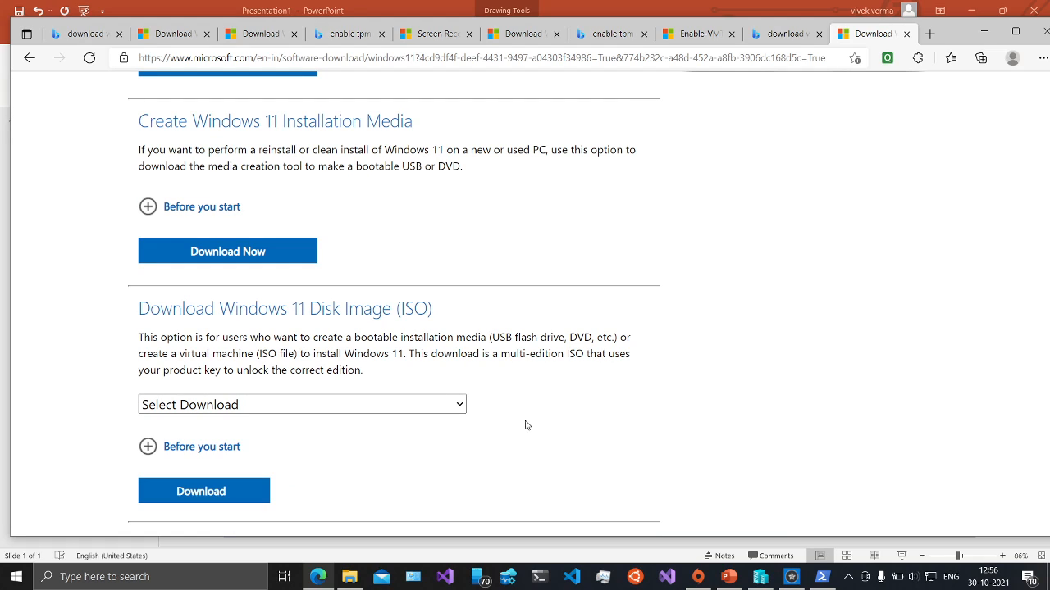
click(457, 407)
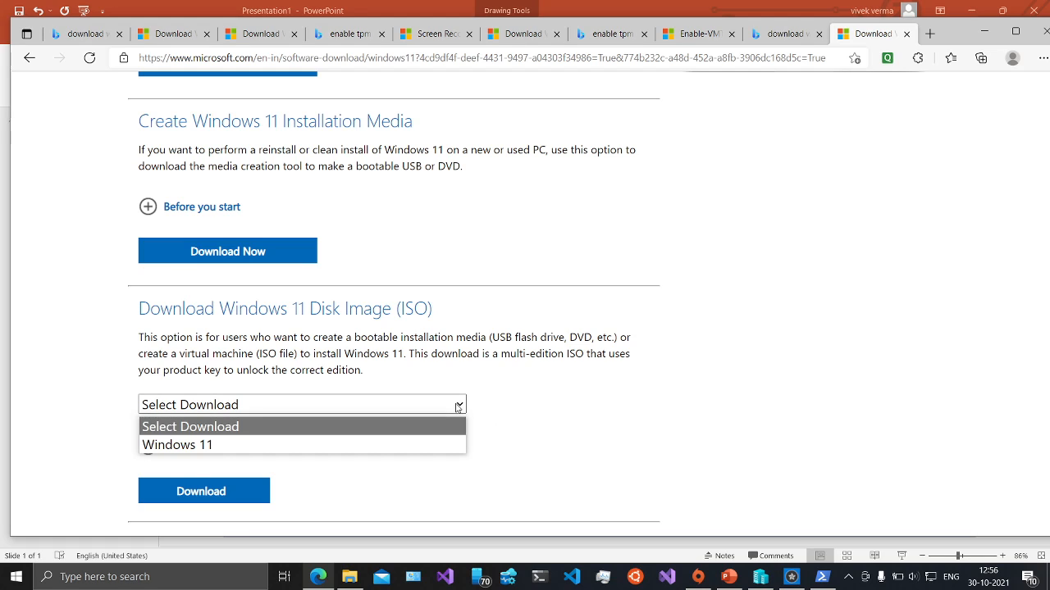
click(611, 403)
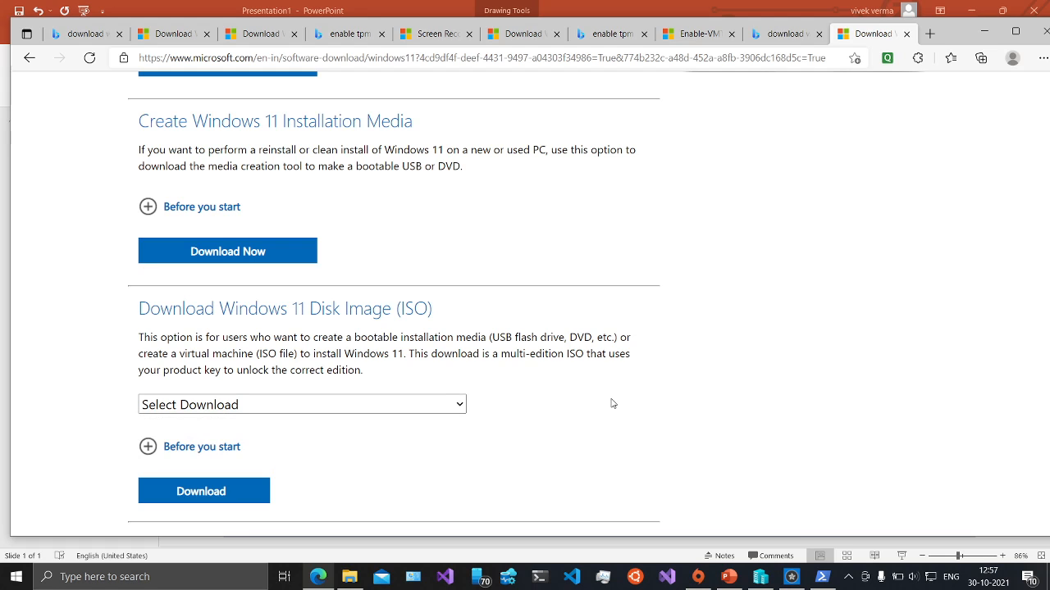
click(756, 576)
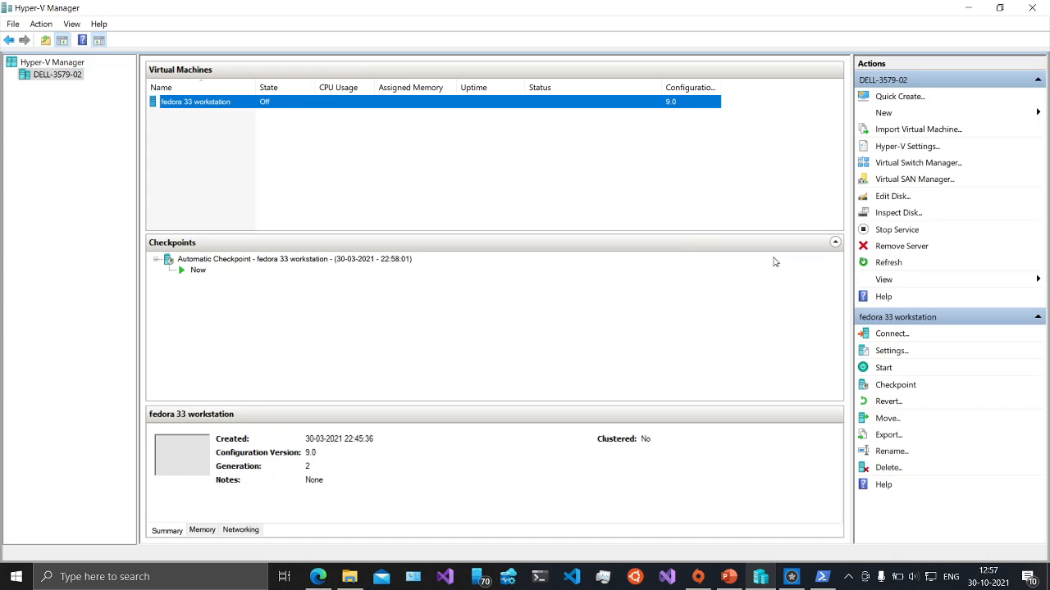
- Start the New Virtual Machine wizard and name the VM win11
click(893, 113)
click(955, 114)
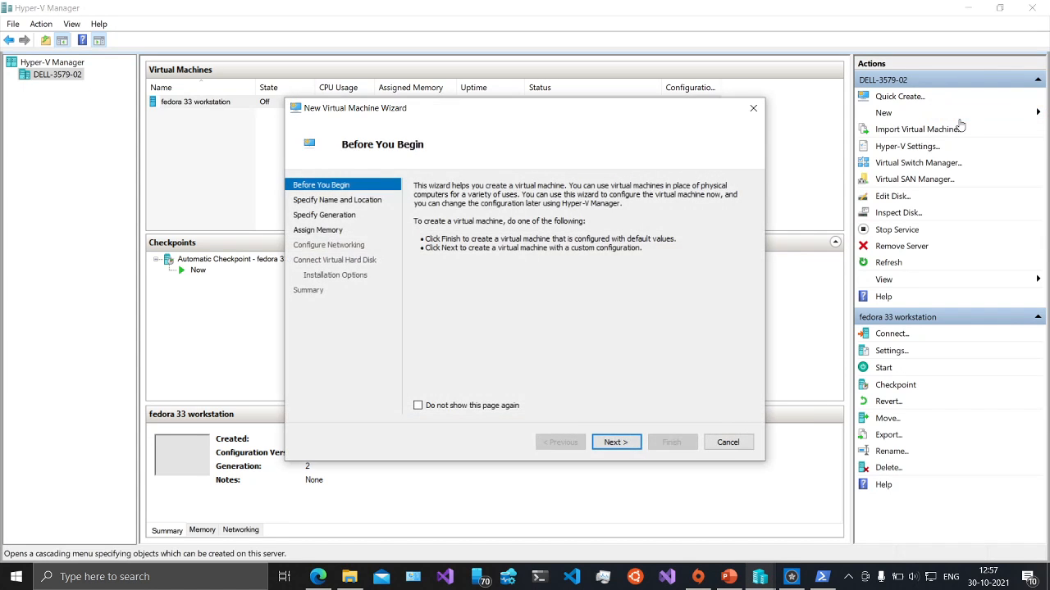
click(613, 442)
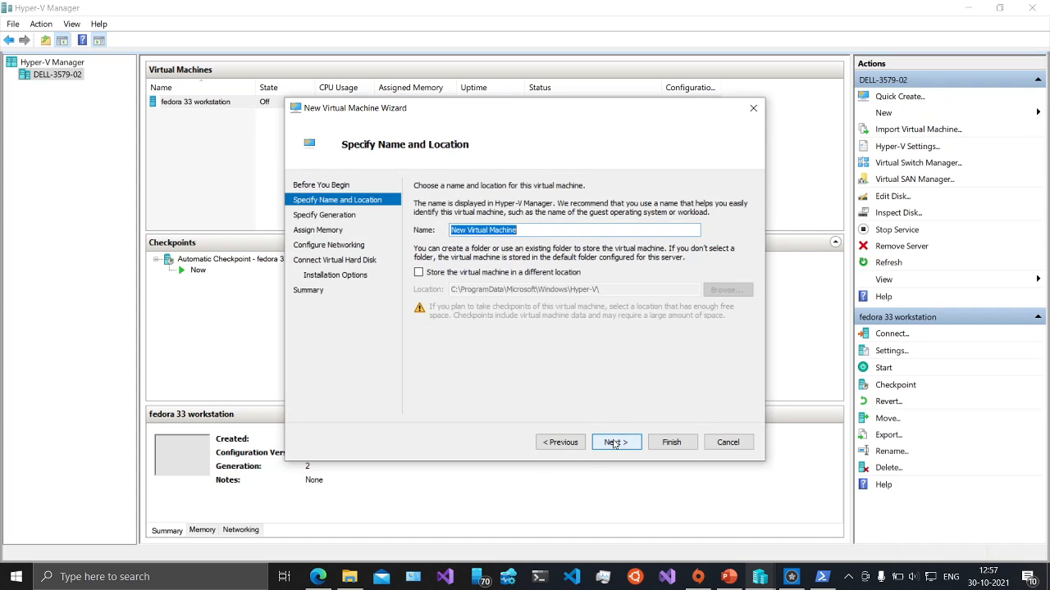
text(win11)
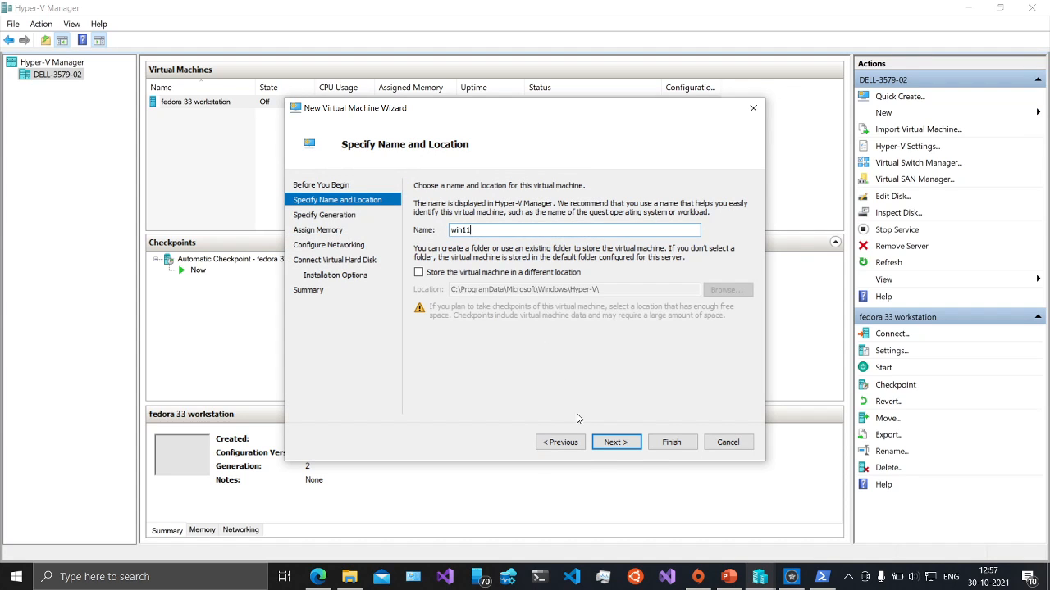
click(611, 443)
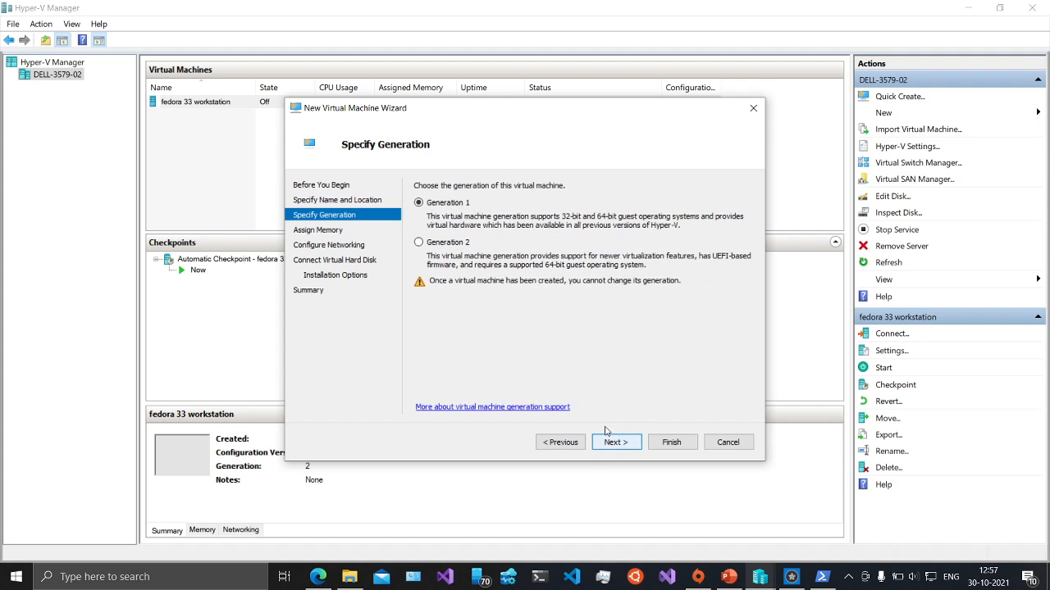
- Choose Generation 2 and set 4096 MB startup memory with dynamic memory off
click(418, 242)
click(613, 443)
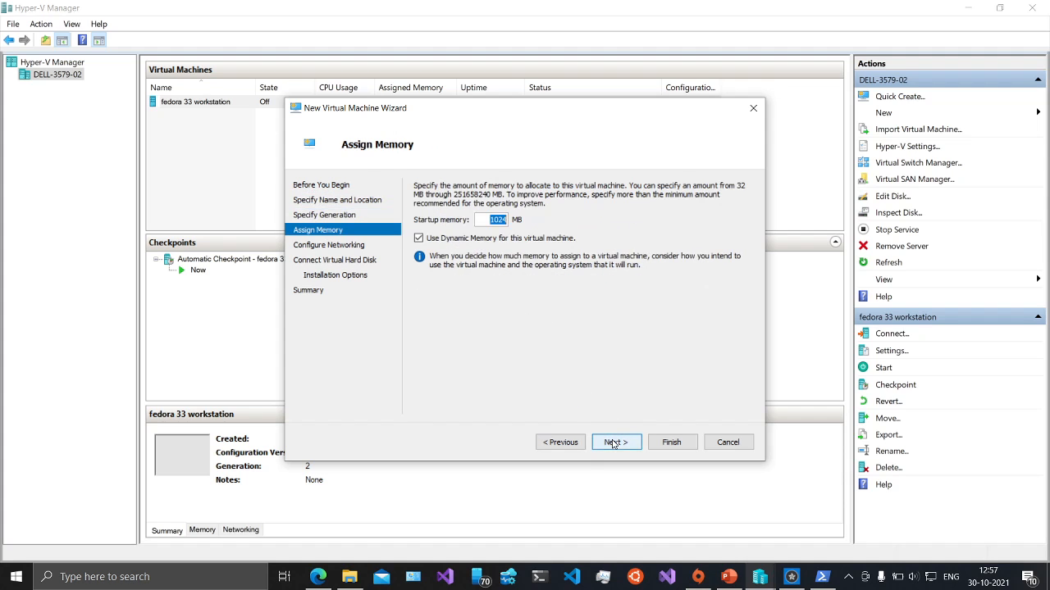
key(BackSpace)
text(4)
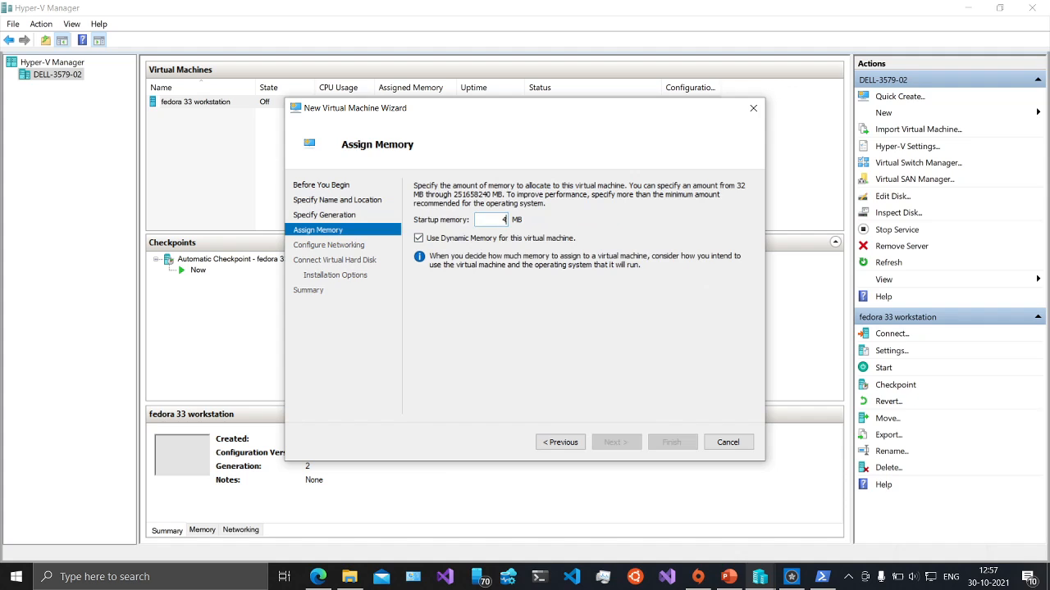
text(096)
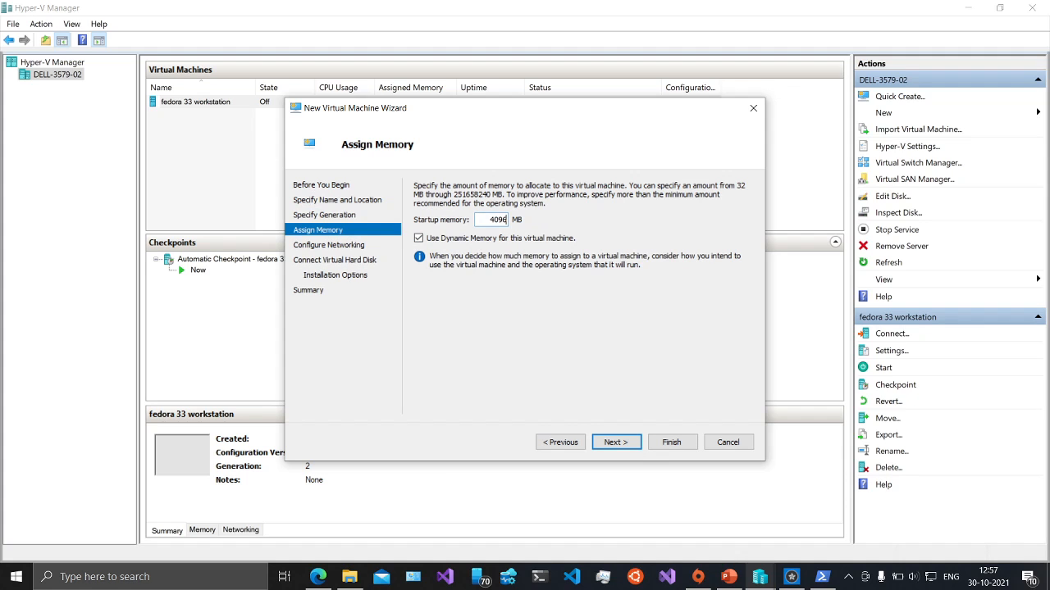
click(419, 238)
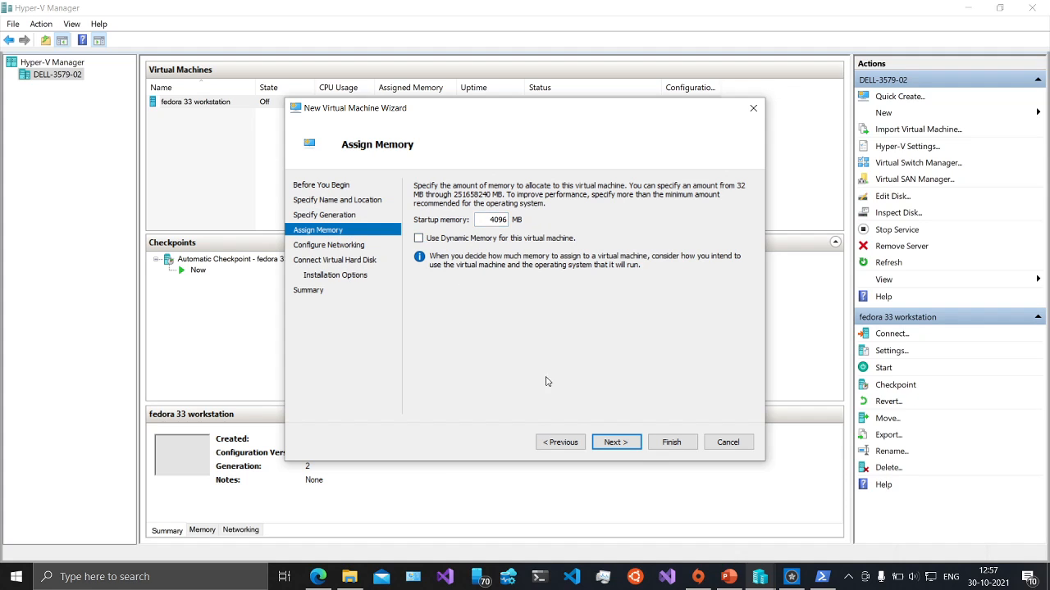
- Connect the VM's network adapter to Default Switch
click(632, 444)
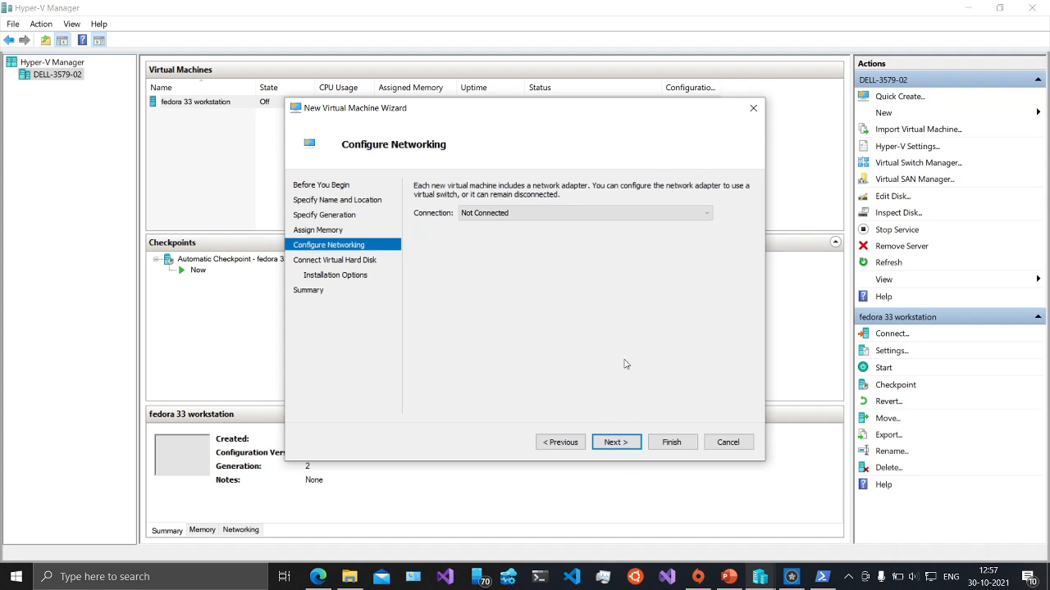
click(704, 217)
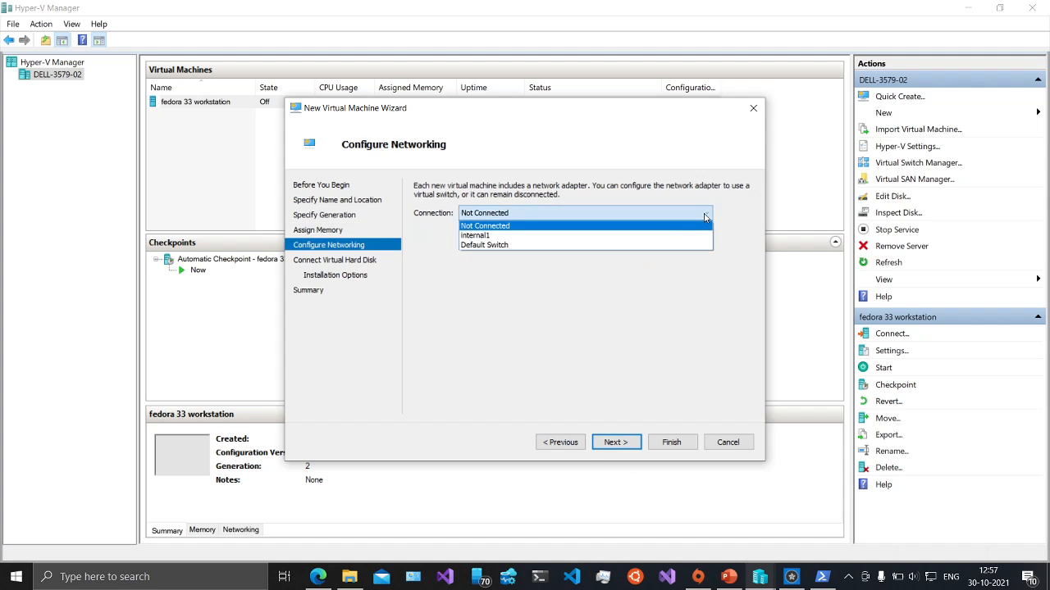
click(655, 248)
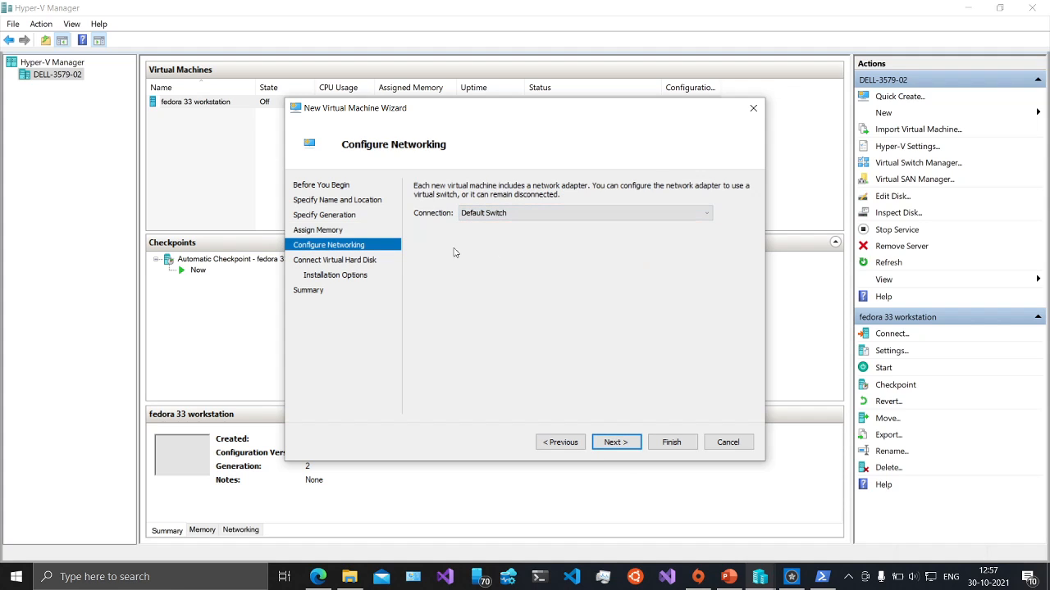
- Name the new virtual hard disk win11_22.vhdx and set its size to 64 GB
click(371, 265)
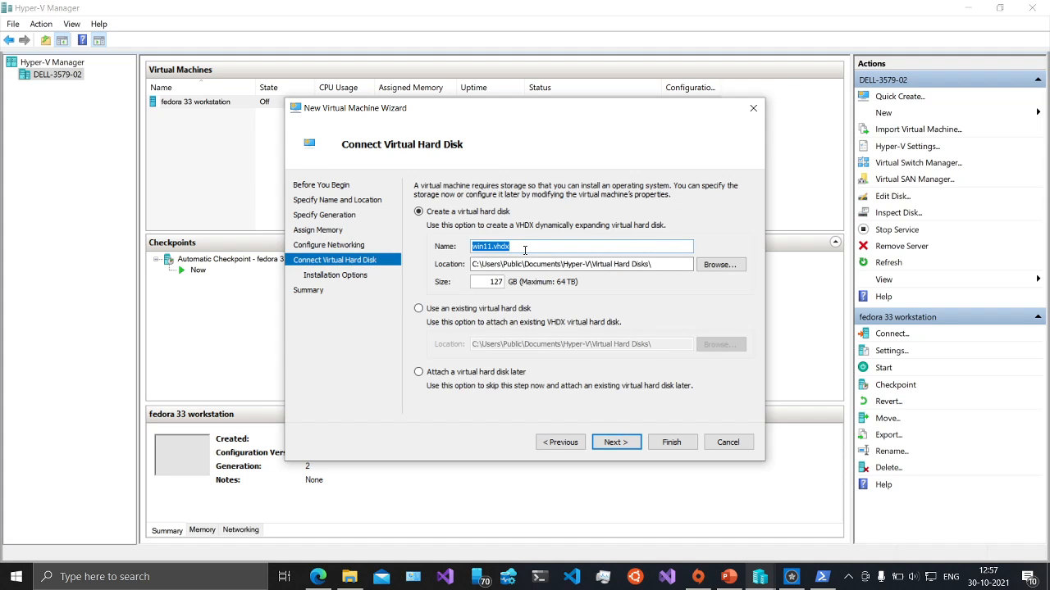
click(493, 247)
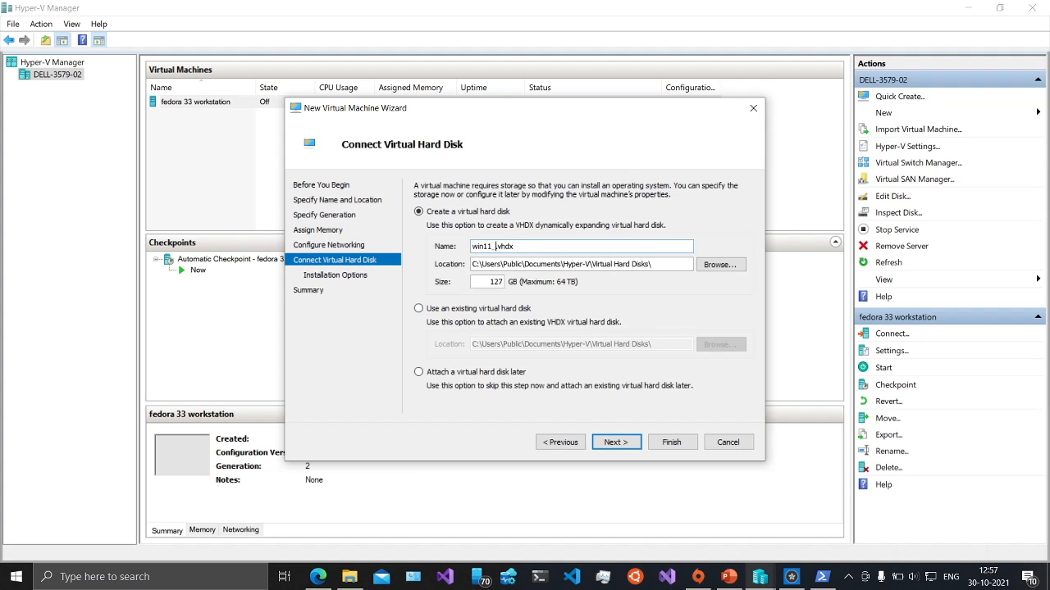
text(22)
click(503, 281)
key(BackSpace)
key(BackSpace)
key(BackSpace)
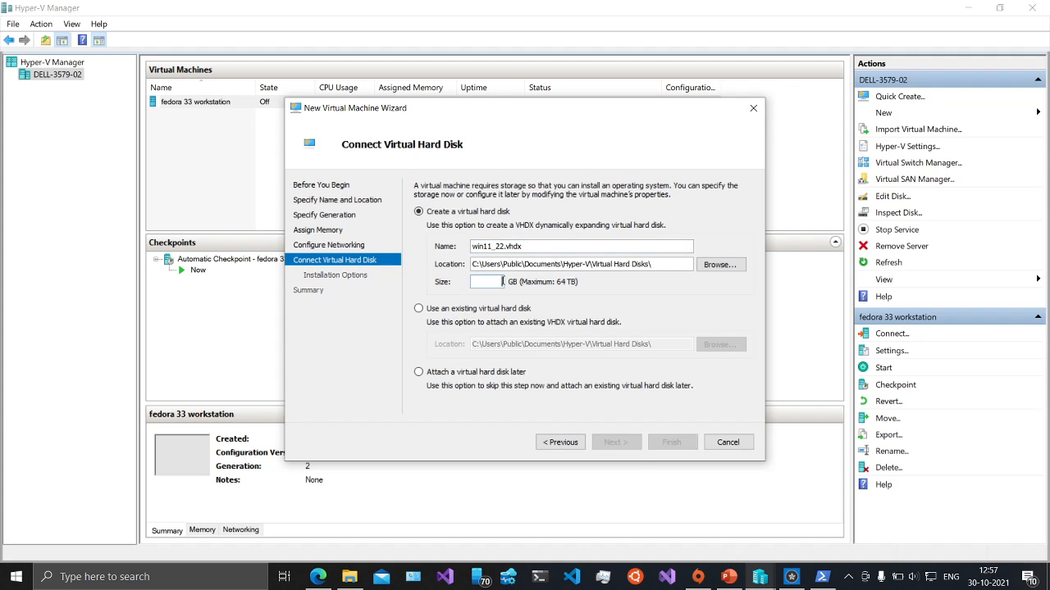
text(64)
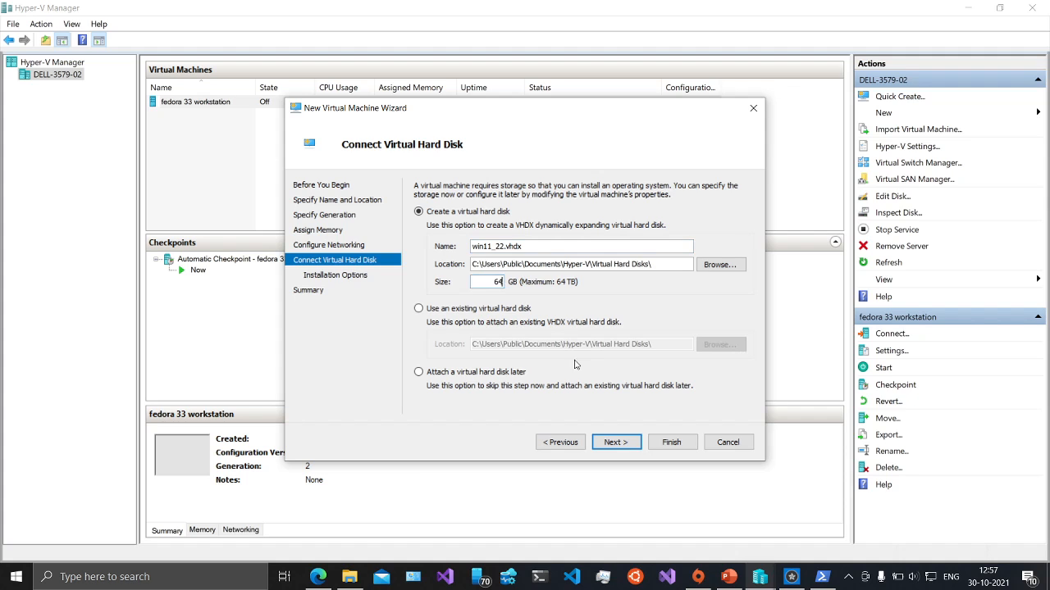
click(618, 445)
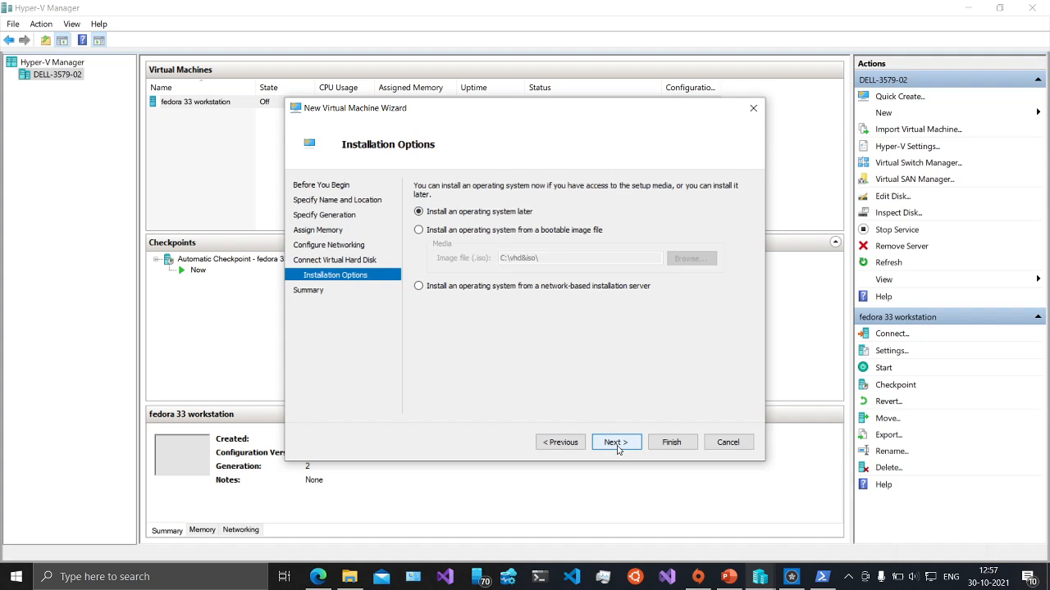
- Install from Win11_EnglishInternational_x64.iso and finish creating the win11 VM
click(490, 231)
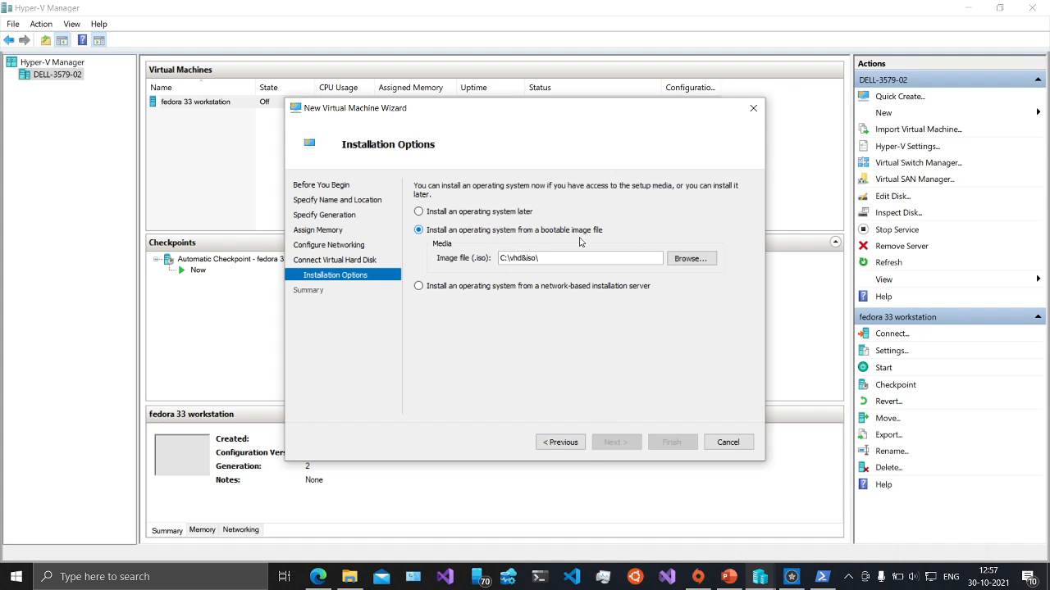
click(688, 259)
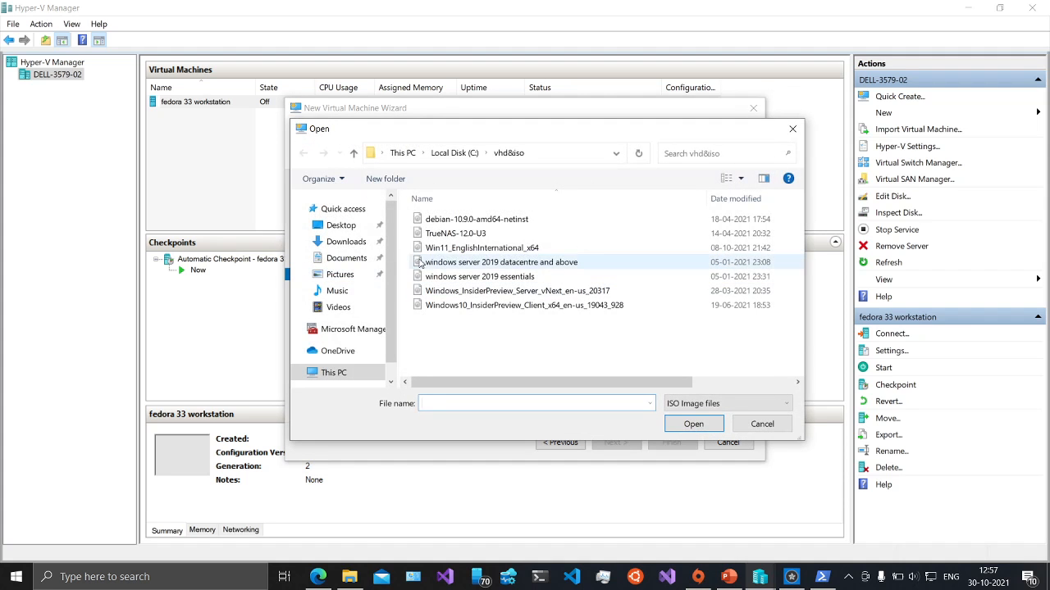
click(453, 248)
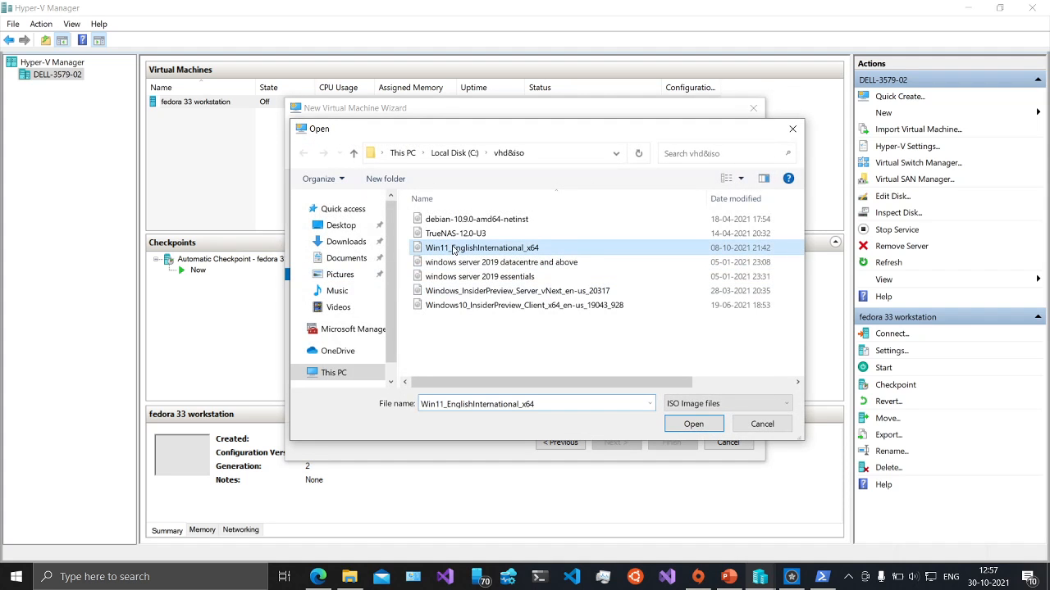
click(680, 426)
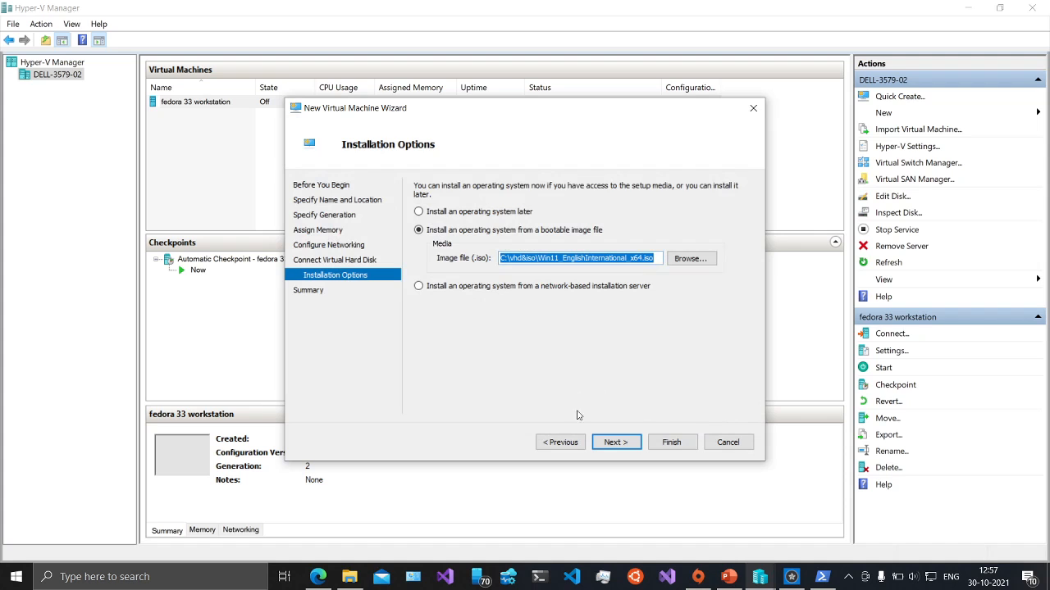
click(612, 446)
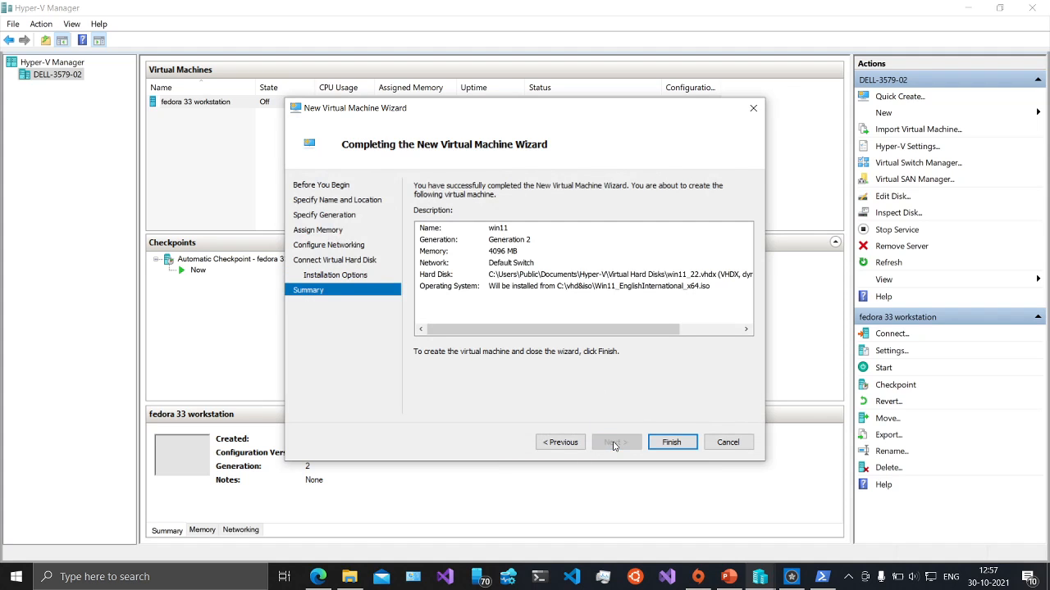
click(666, 446)
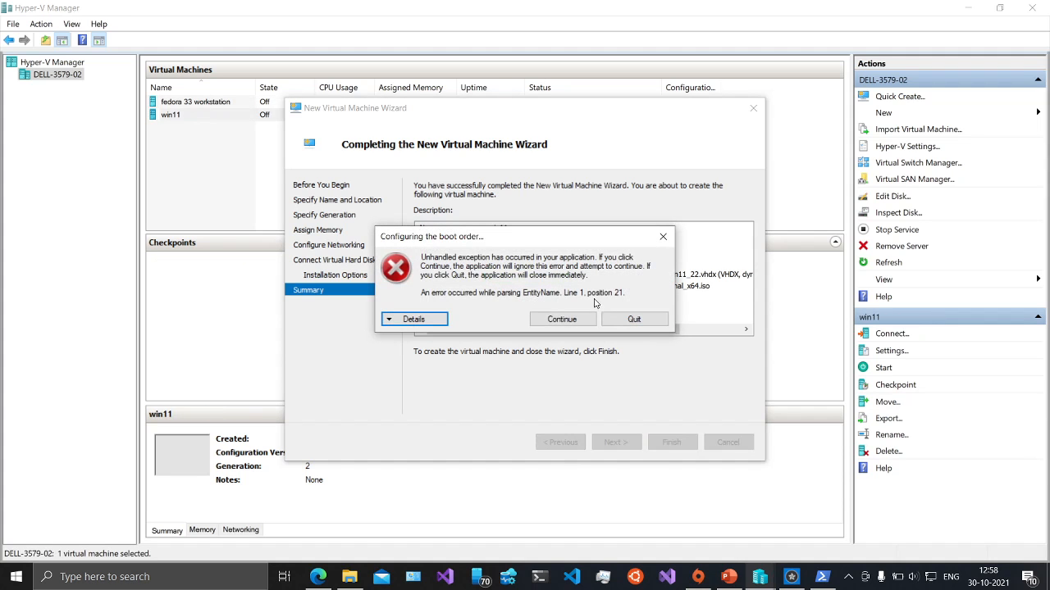
- Review the boot order error details, dismiss it, and close the wizard
click(434, 319)
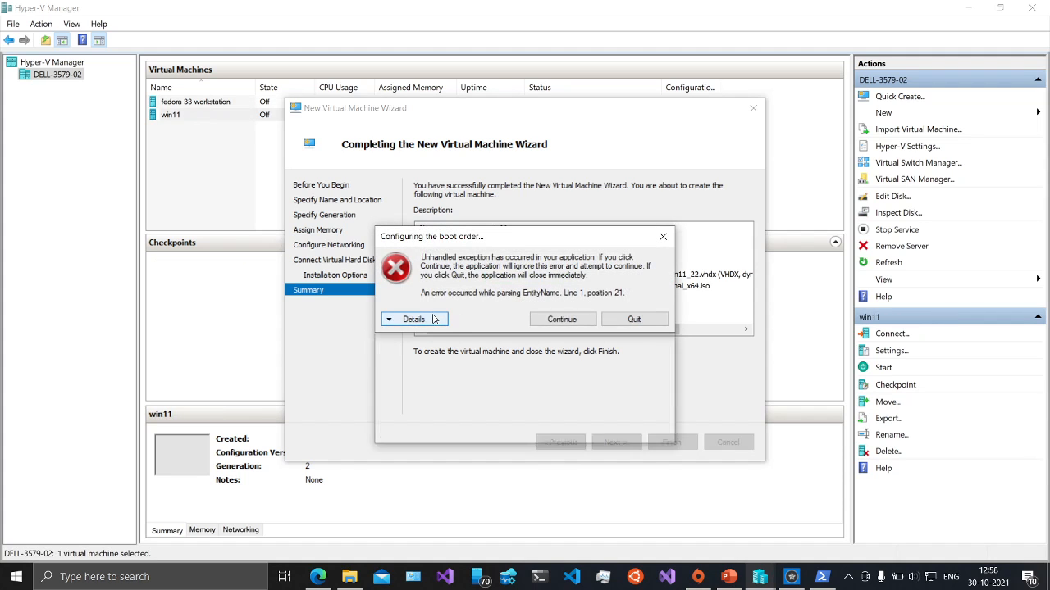
scroll(499, 384, down, 15)
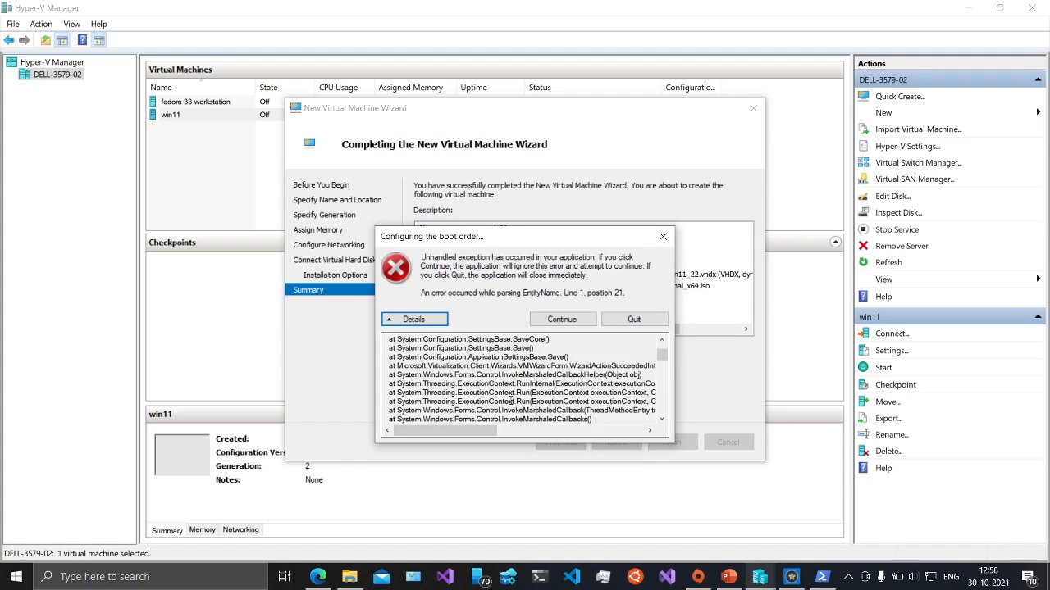
scroll(513, 401, down, 5)
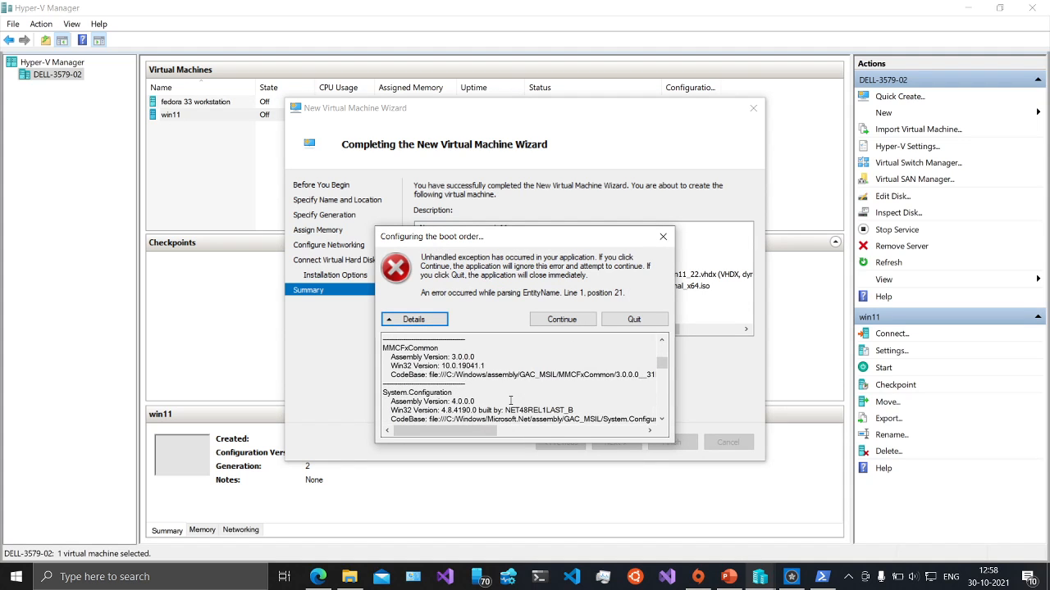
scroll(510, 401, down, 3)
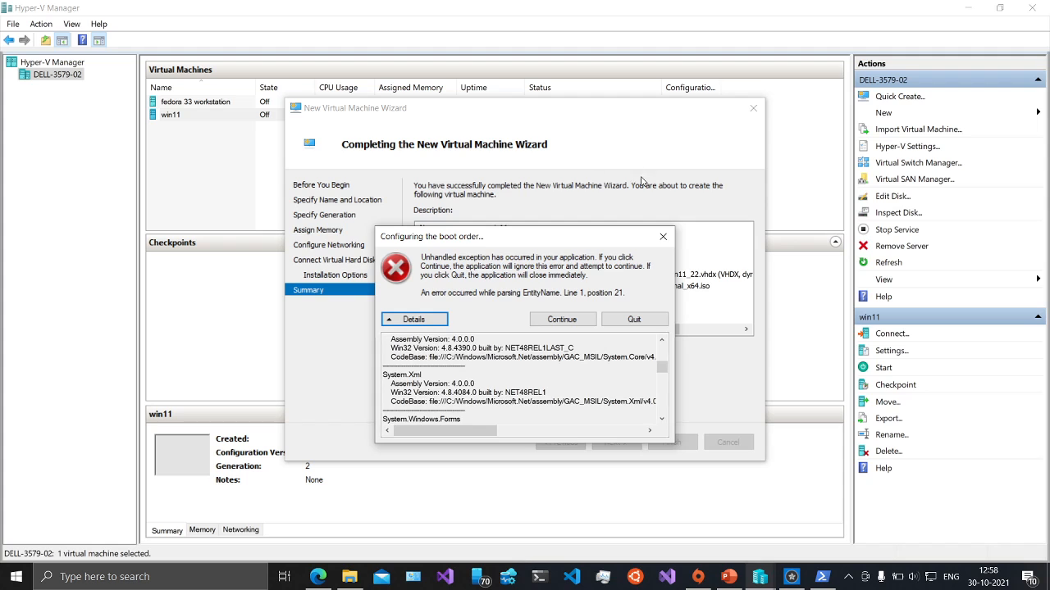
click(663, 236)
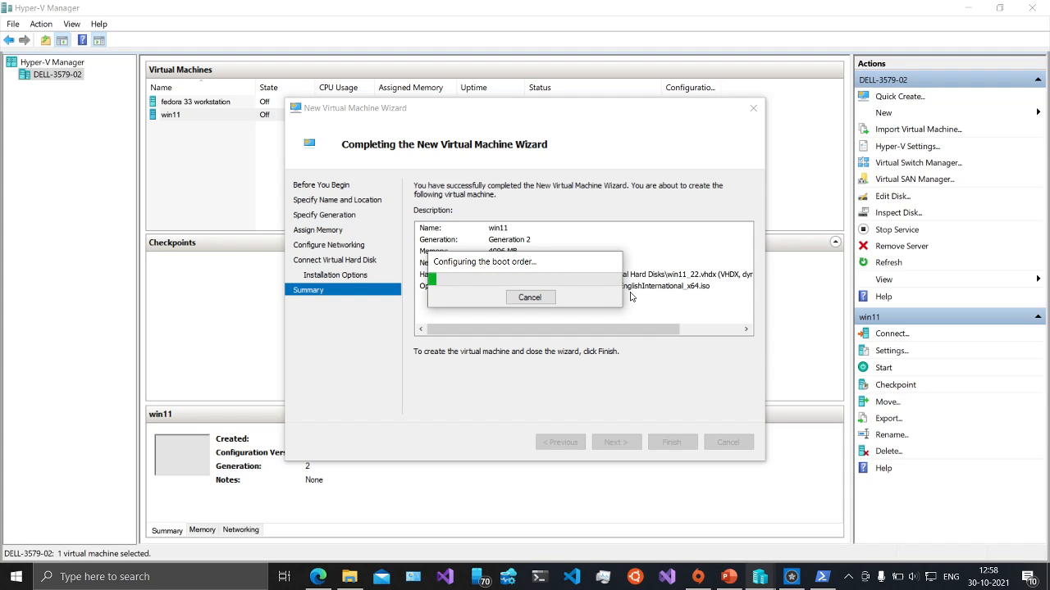
click(539, 302)
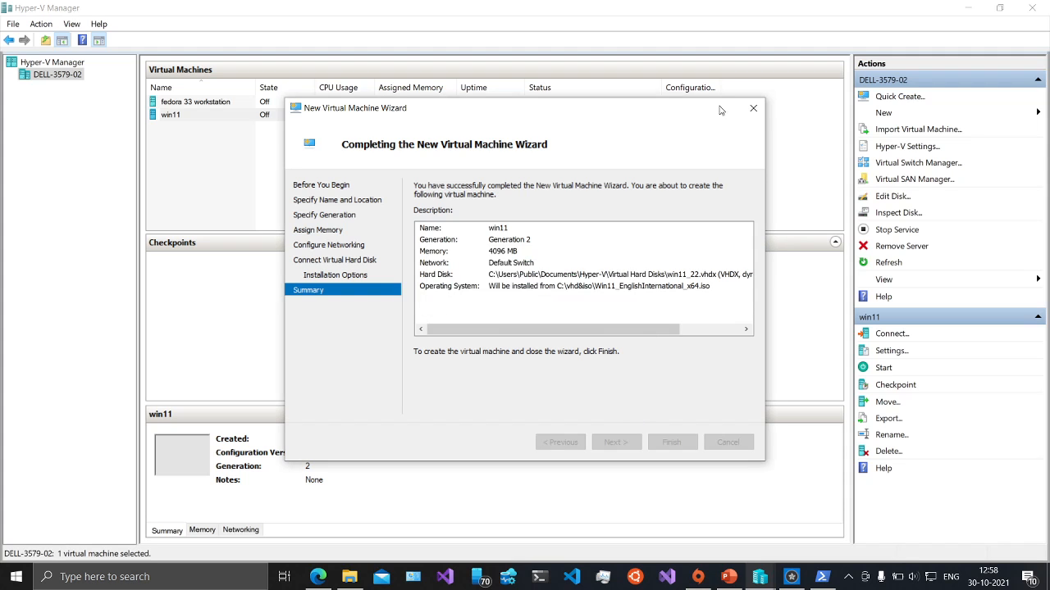
click(753, 109)
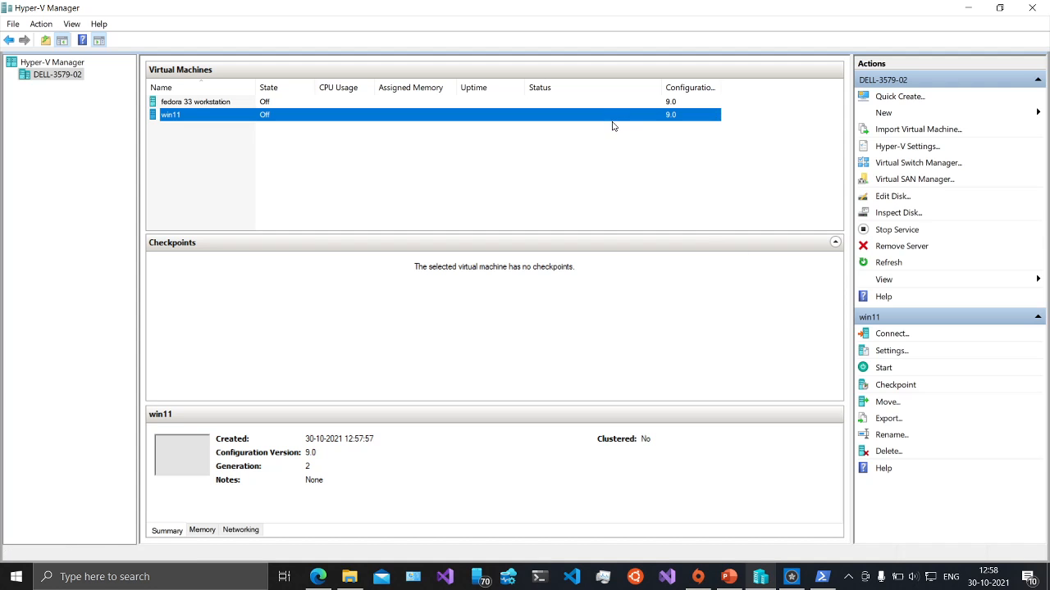
- Open win11's settings and enable the Trusted Platform Module under Security
click(890, 351)
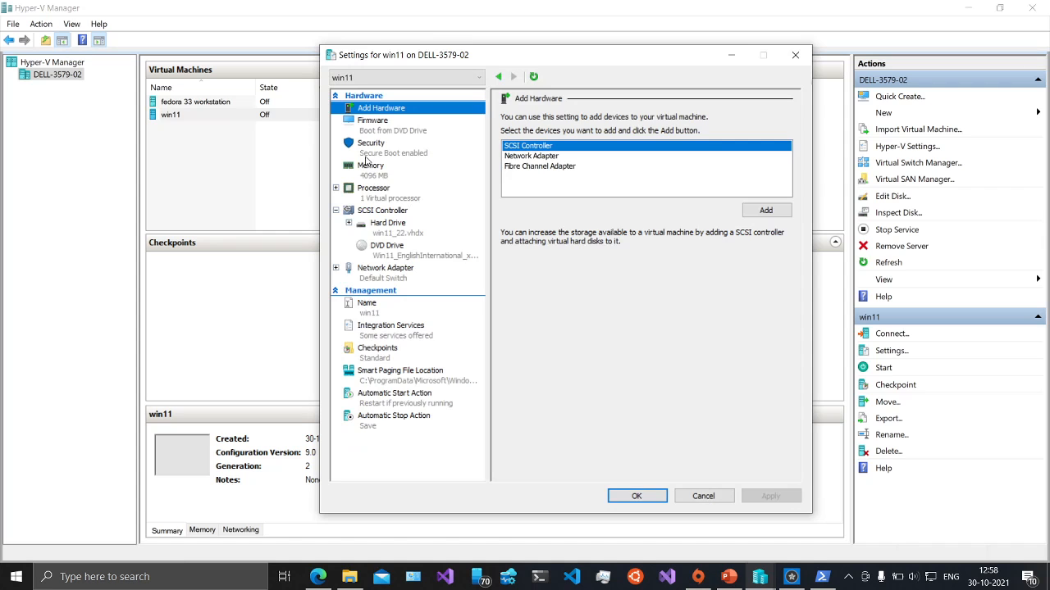
click(365, 158)
click(512, 223)
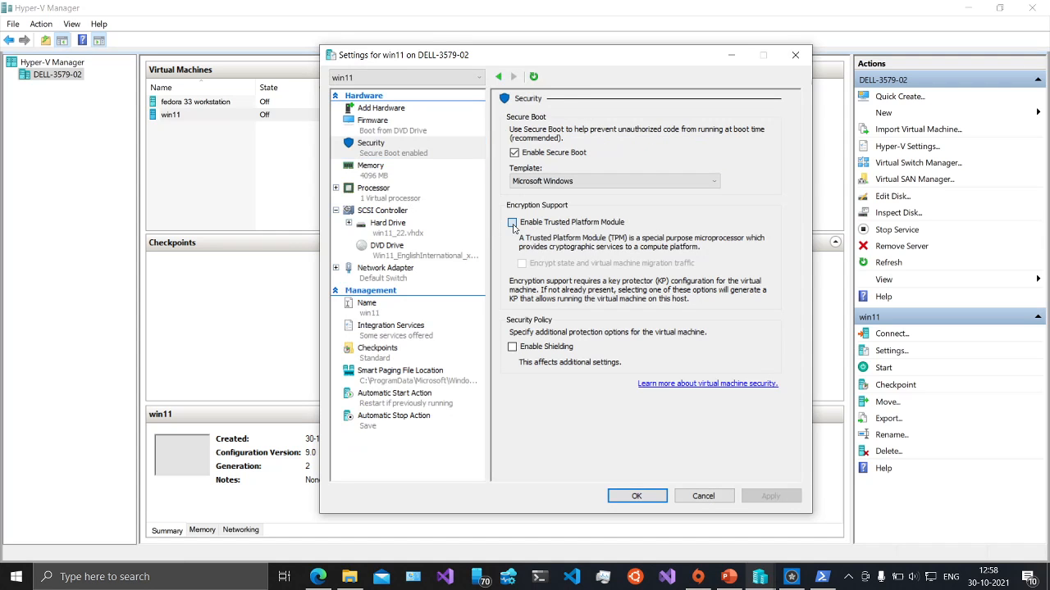
- Set 4 virtual processors, save the settings, and connect to win11
click(385, 194)
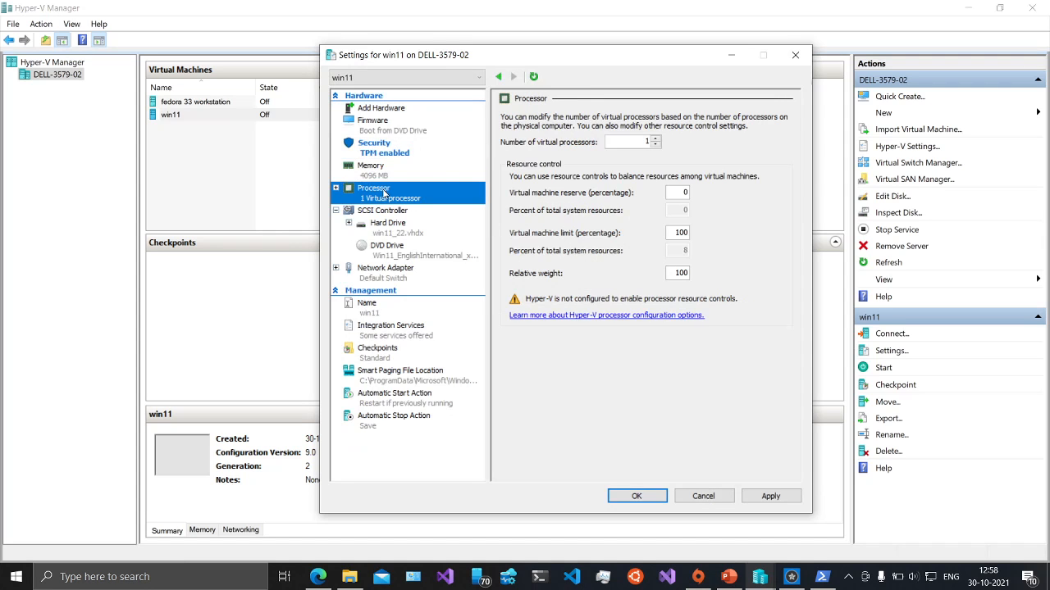
click(648, 140)
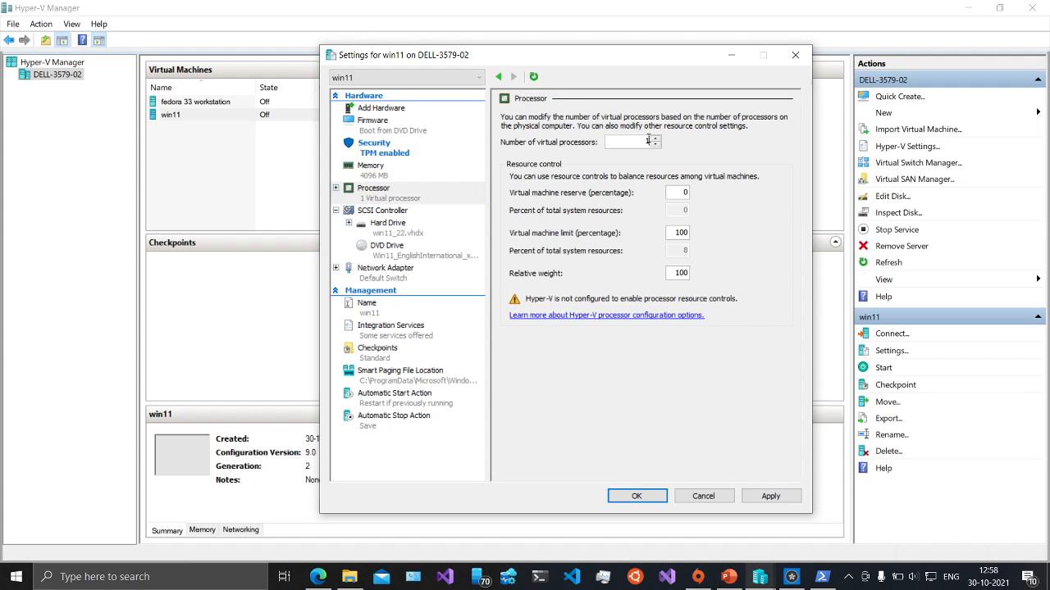
key(BackSpace)
text(2)
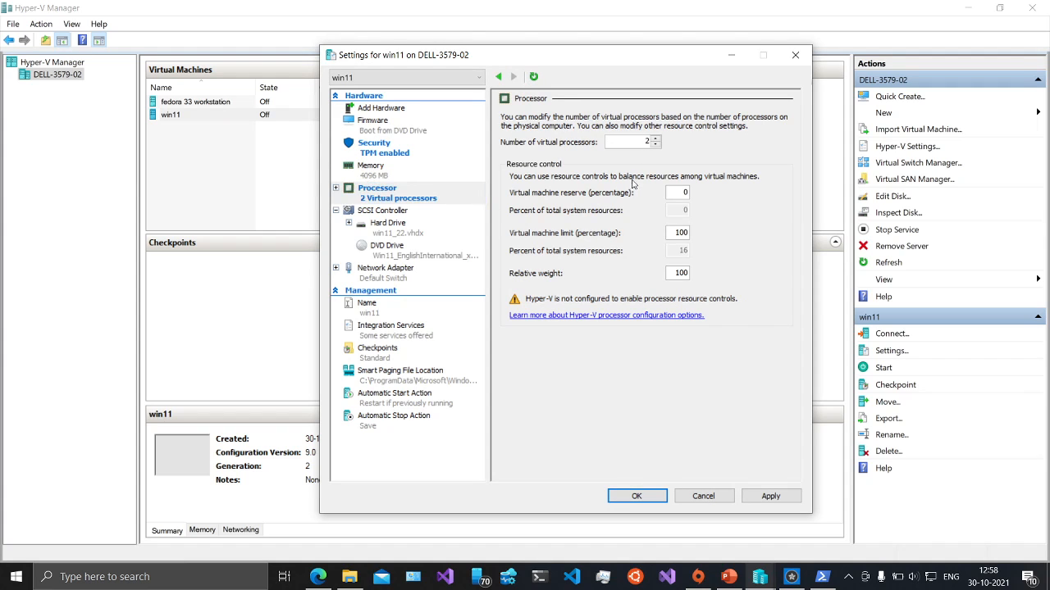
key(BackSpace)
text(4)
click(635, 496)
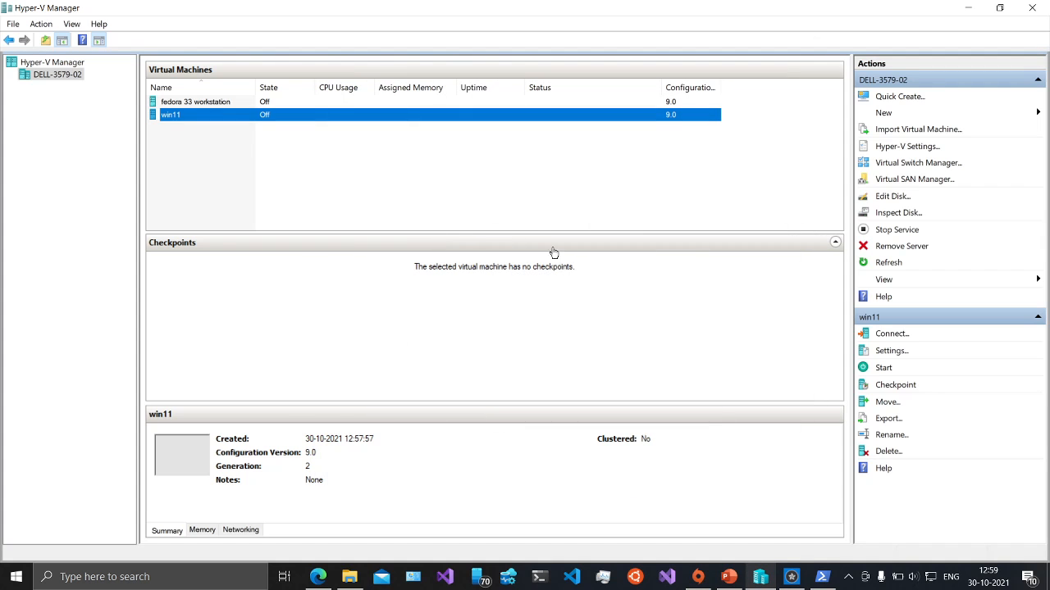
click(891, 335)
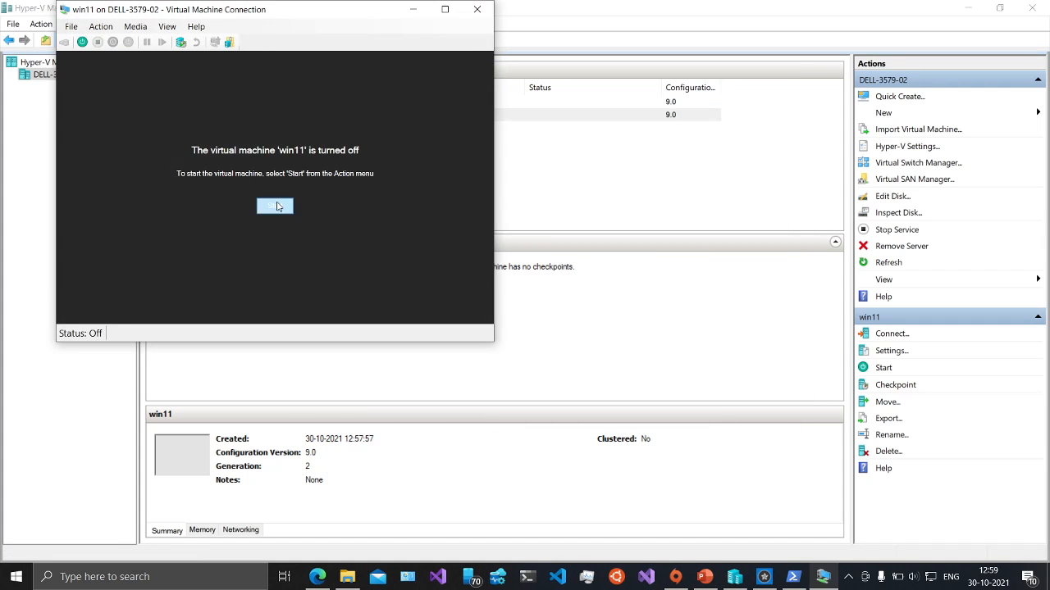
- Start win11, boot from the installer DVD, accept UK language settings, and choose Install now
click(276, 207)
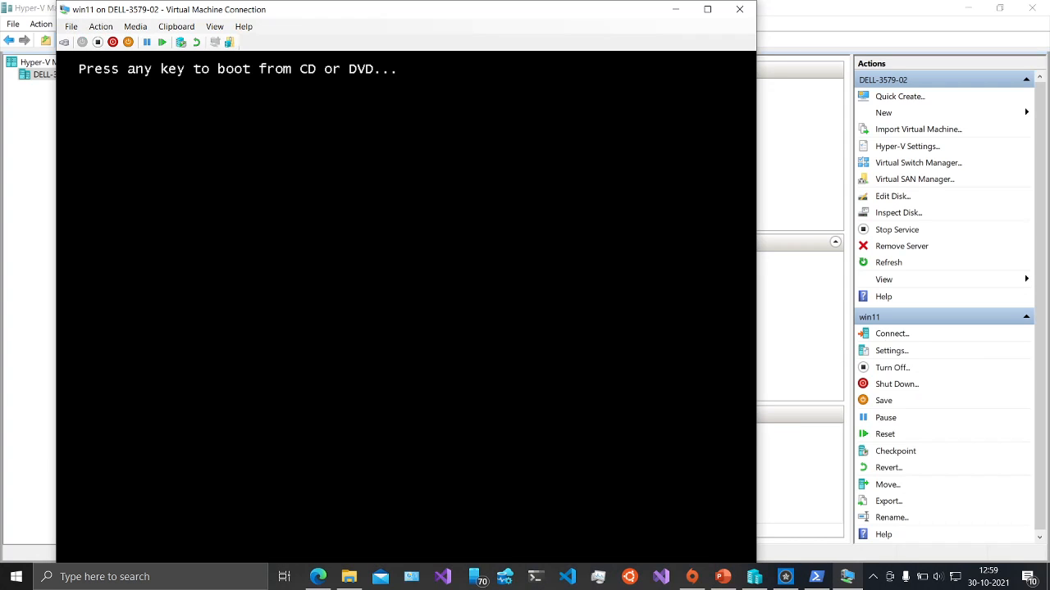
key(Return)
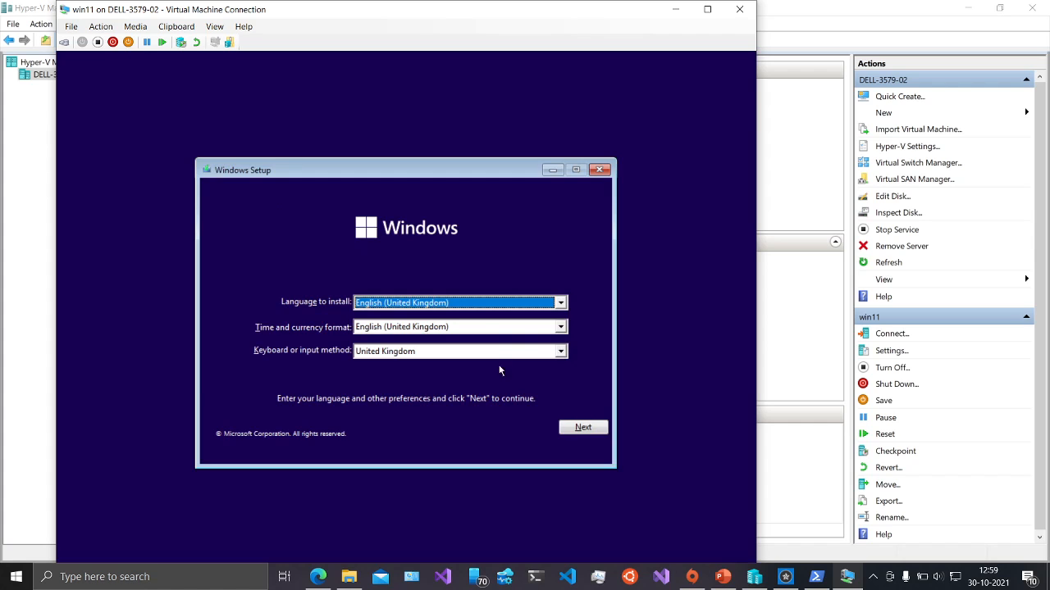
click(580, 428)
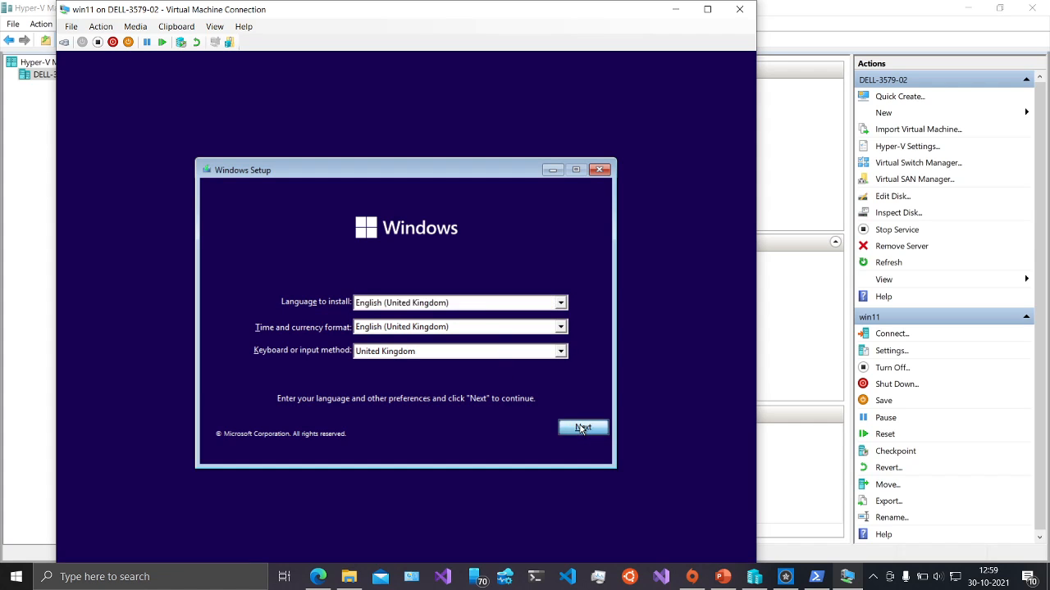
click(415, 319)
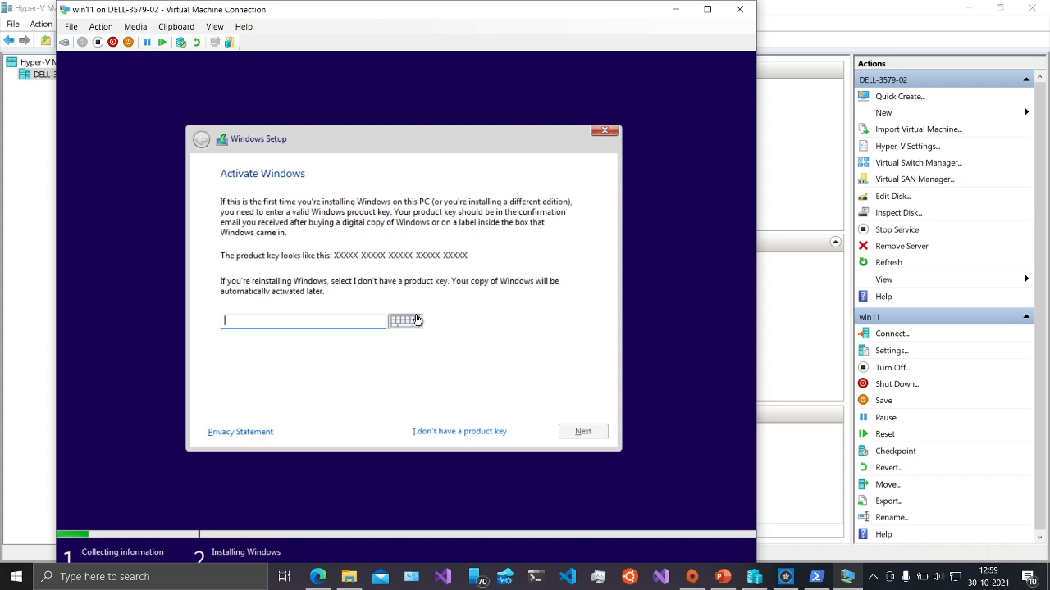
- Skip the product key, pick Windows 11 Pro, accept the licence, and custom-install onto the 64 GB drive
click(457, 432)
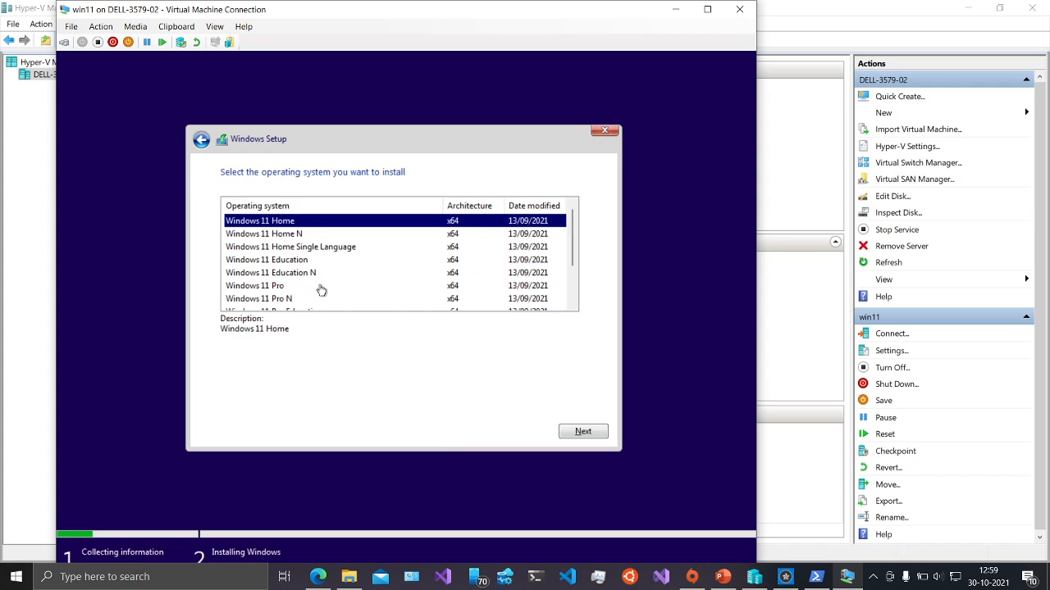
click(275, 286)
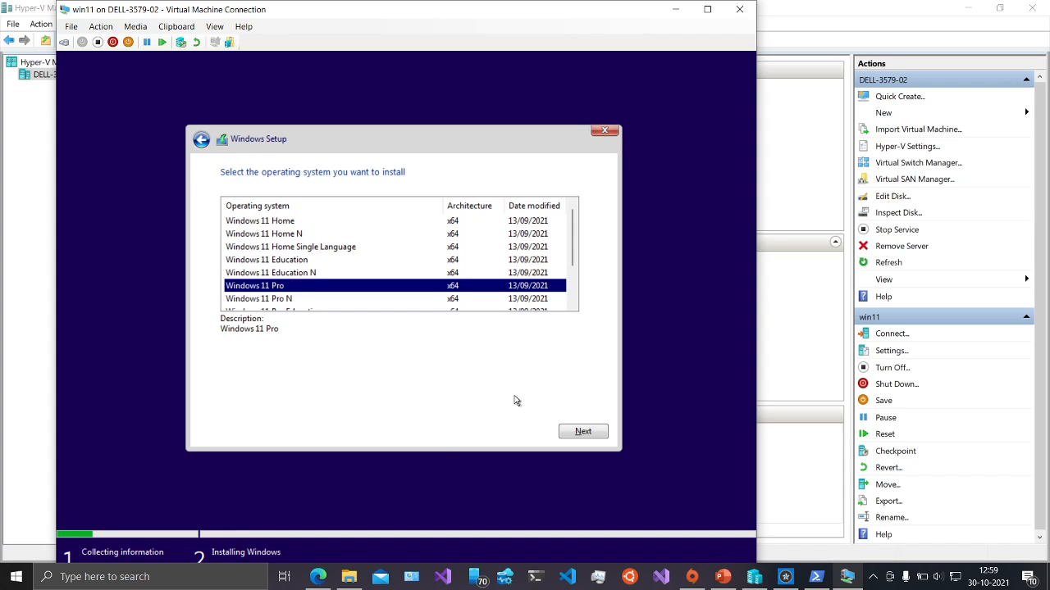
click(570, 428)
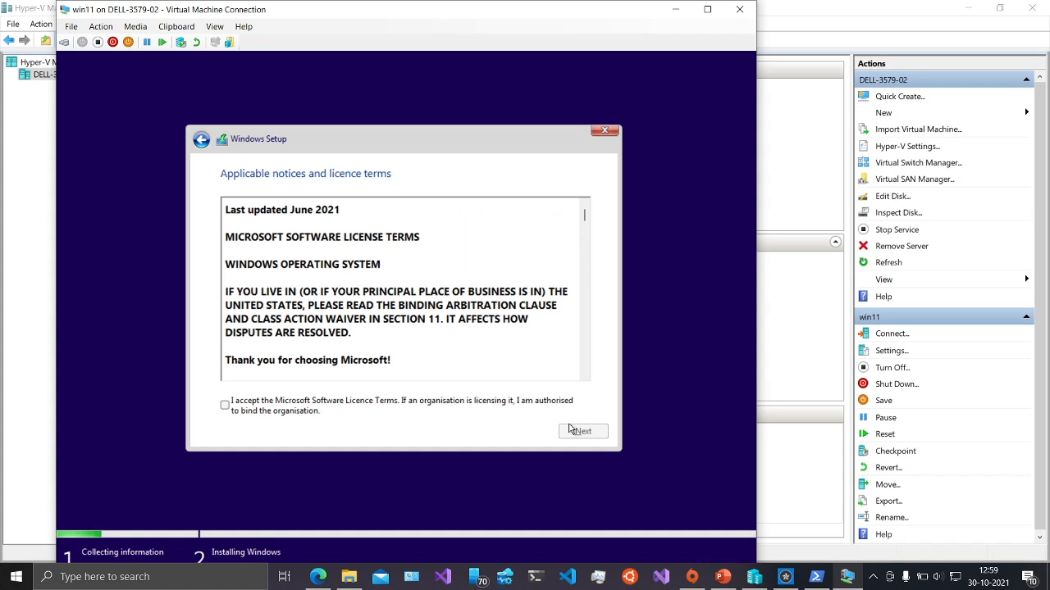
click(225, 406)
click(571, 432)
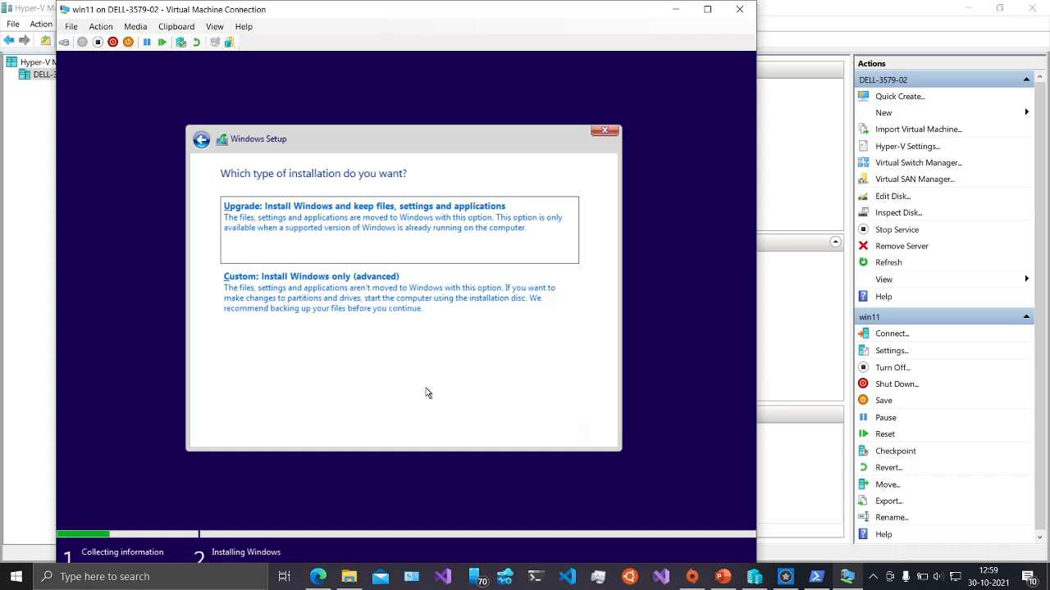
click(412, 323)
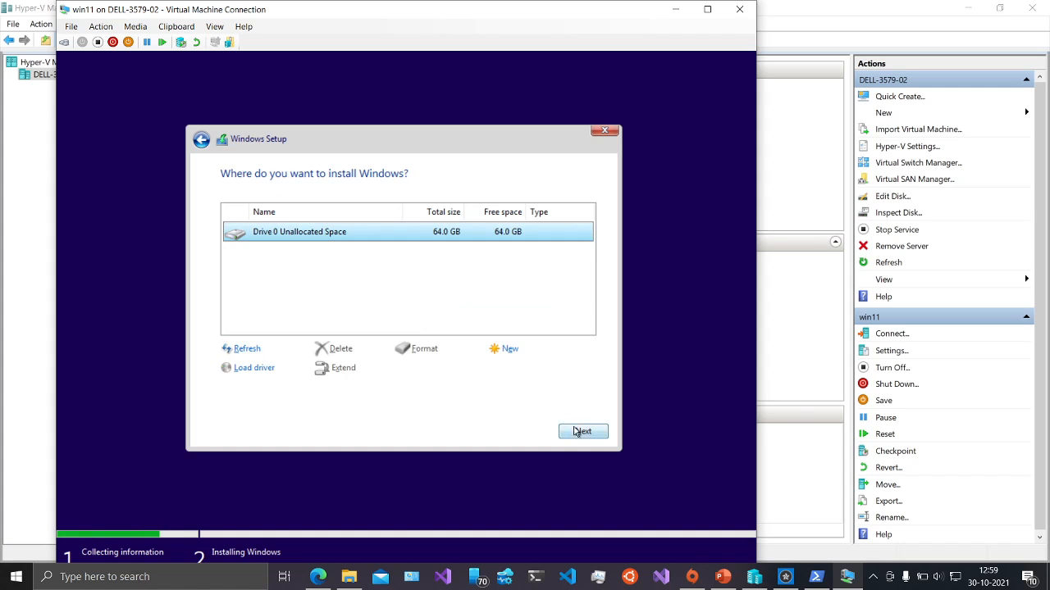
click(580, 432)
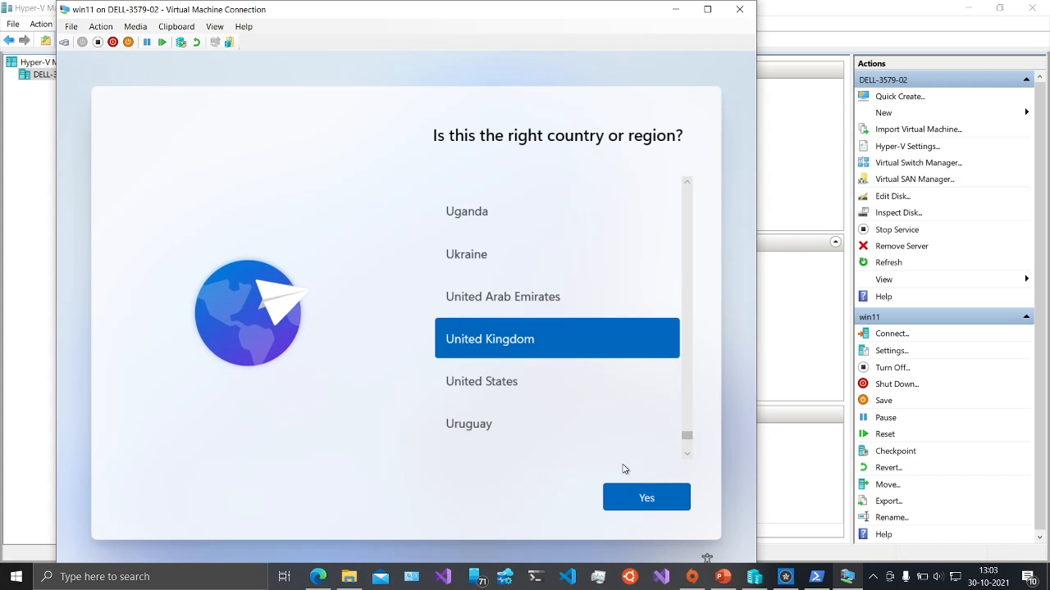
- Find India in the country list, select it, and confirm with Yes
scroll(569, 419, down, 2)
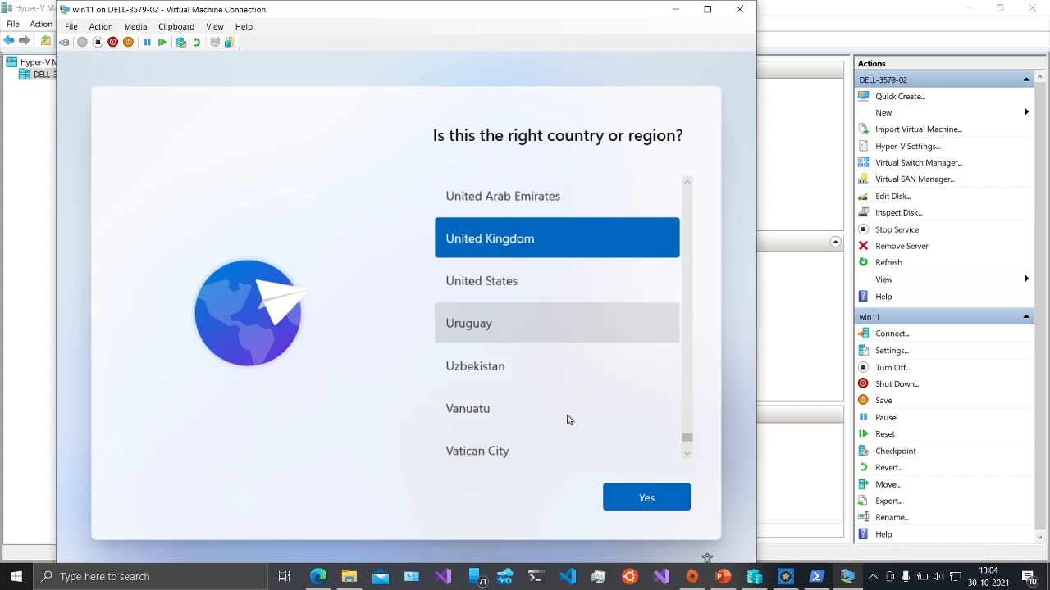
key(i)
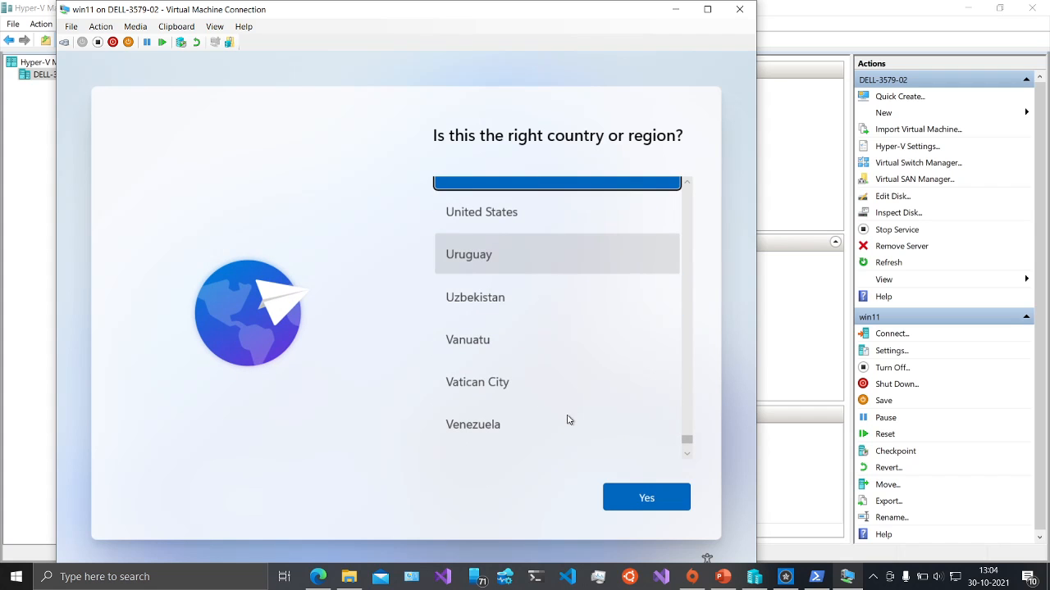
scroll(534, 310, down, 2)
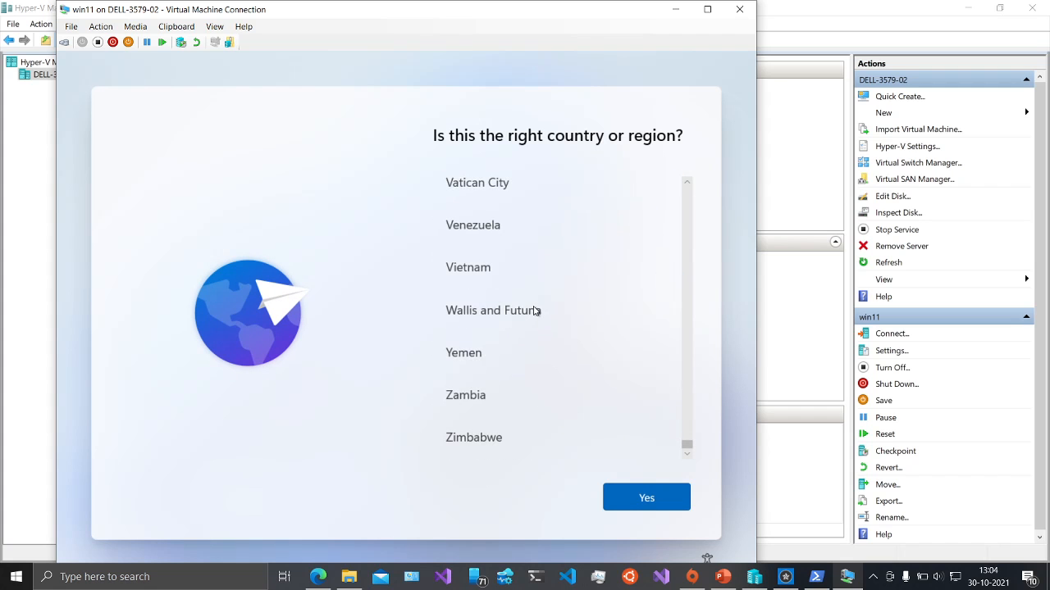
scroll(534, 310, up, 5)
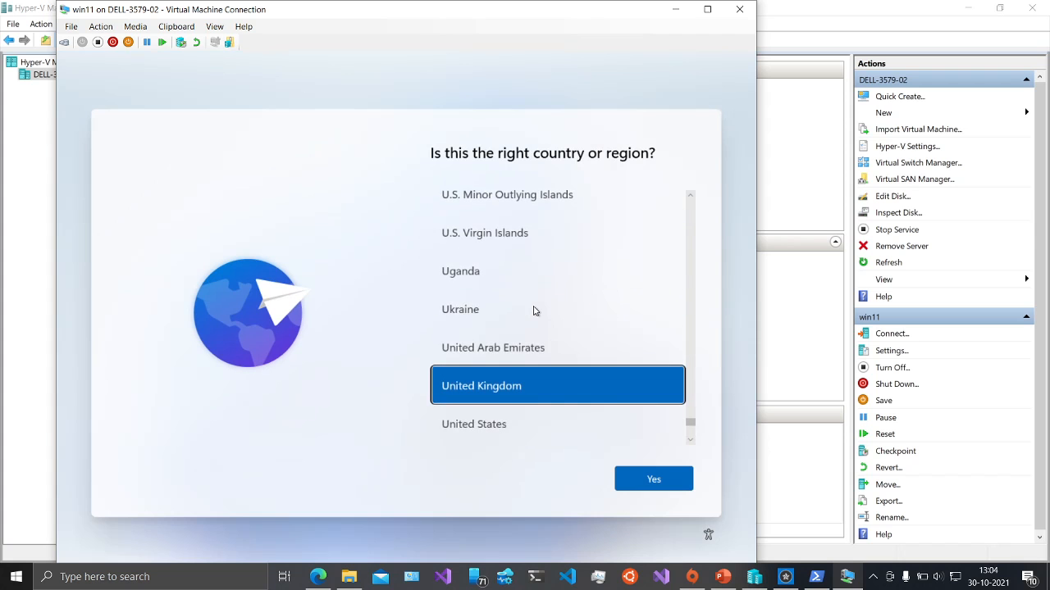
scroll(533, 310, up, 20)
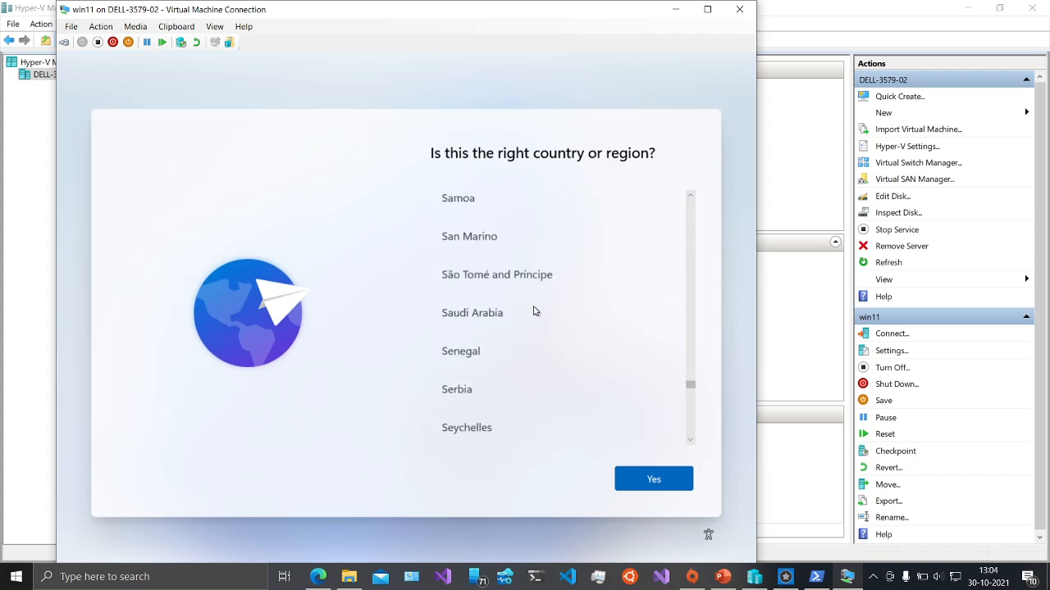
scroll(533, 310, up, 18)
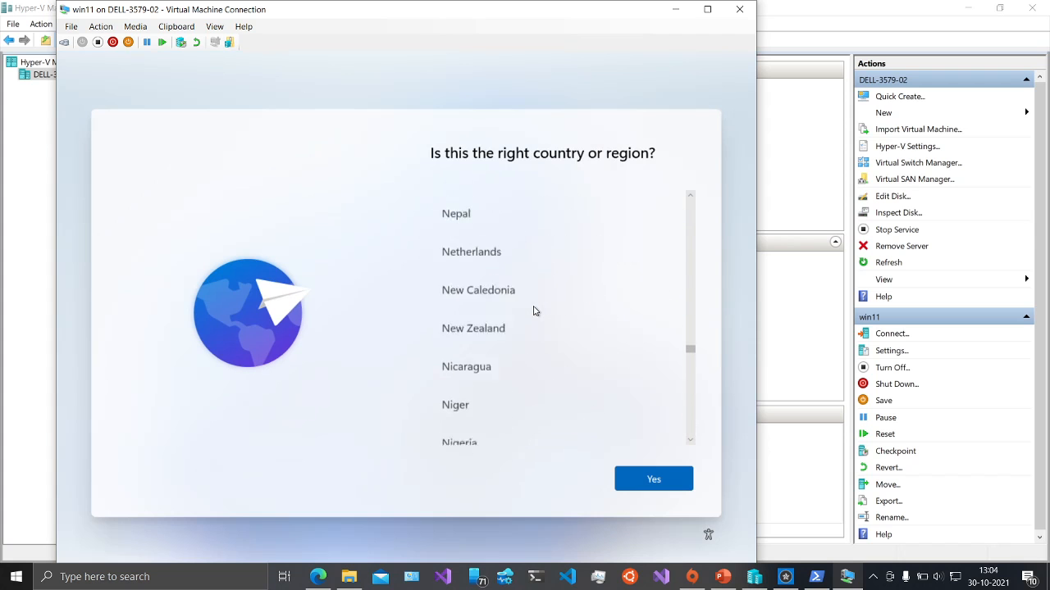
scroll(533, 310, up, 18)
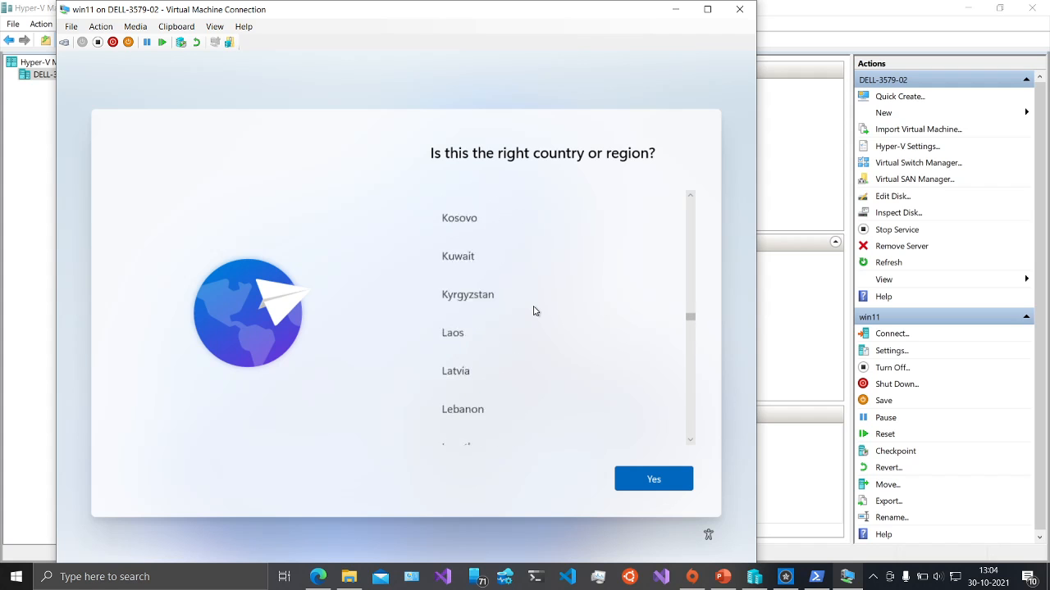
scroll(533, 310, up, 18)
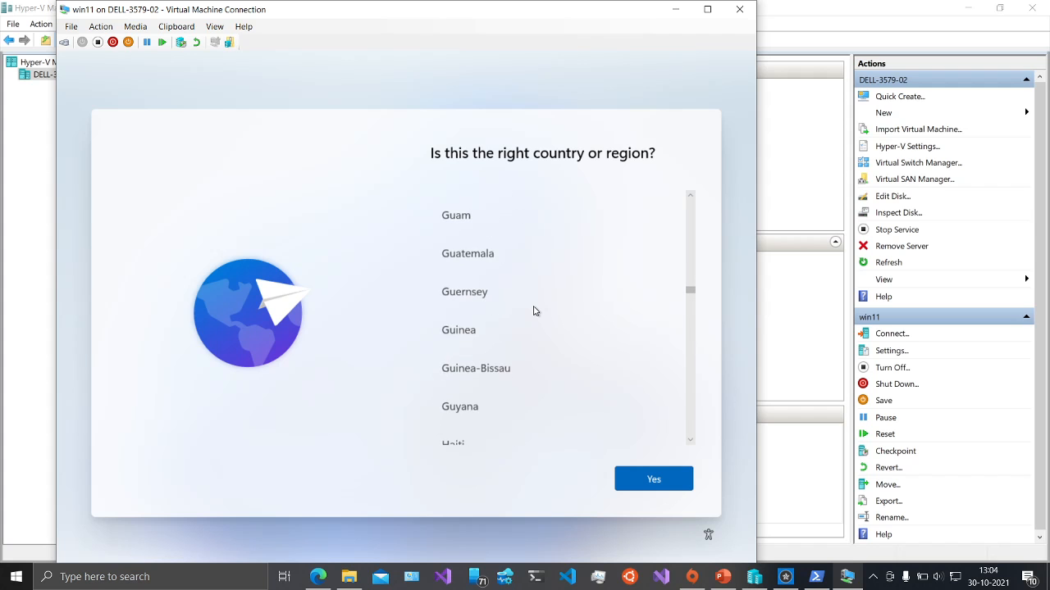
scroll(533, 310, down, 4)
click(474, 370)
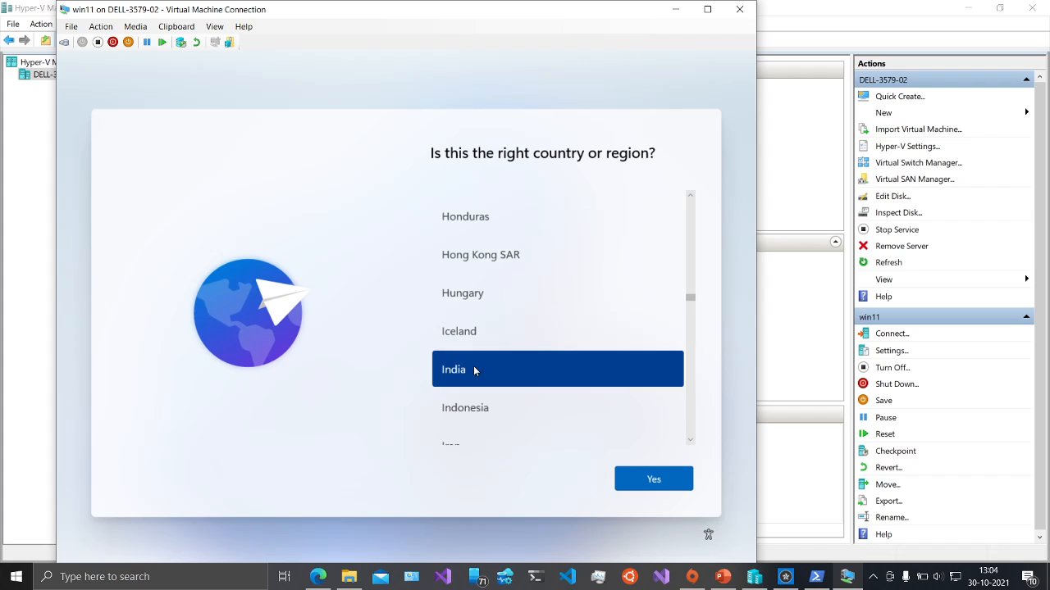
click(644, 485)
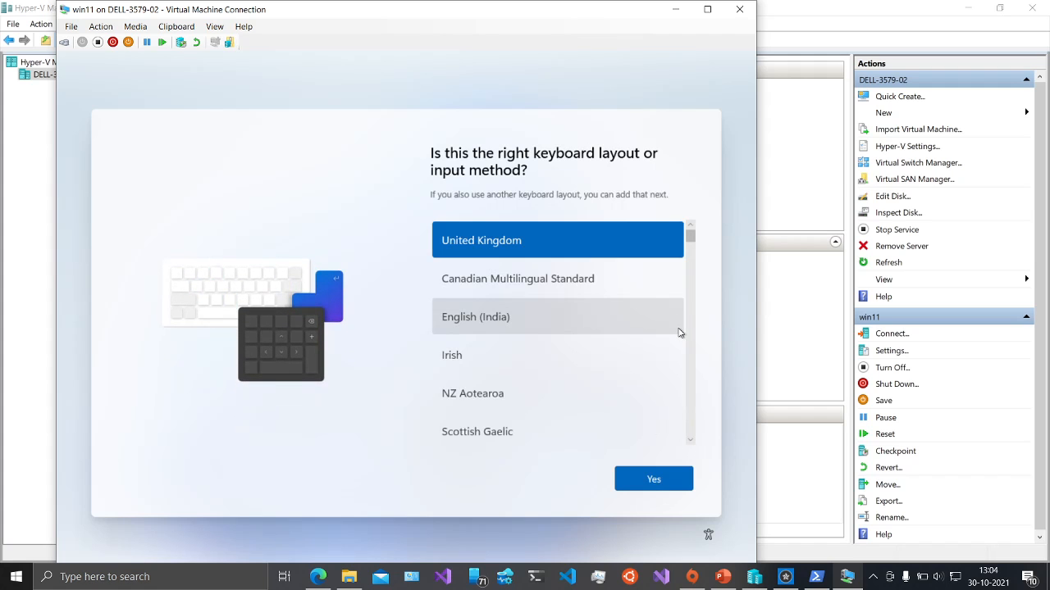
- Choose the English (India) keyboard layout and skip adding a second layout
click(570, 331)
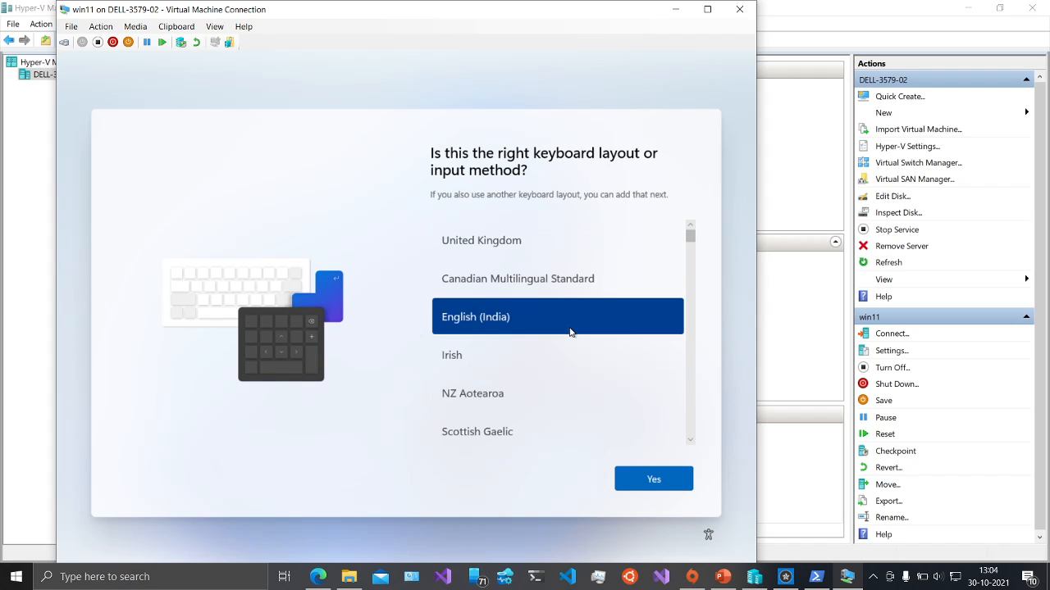
click(645, 473)
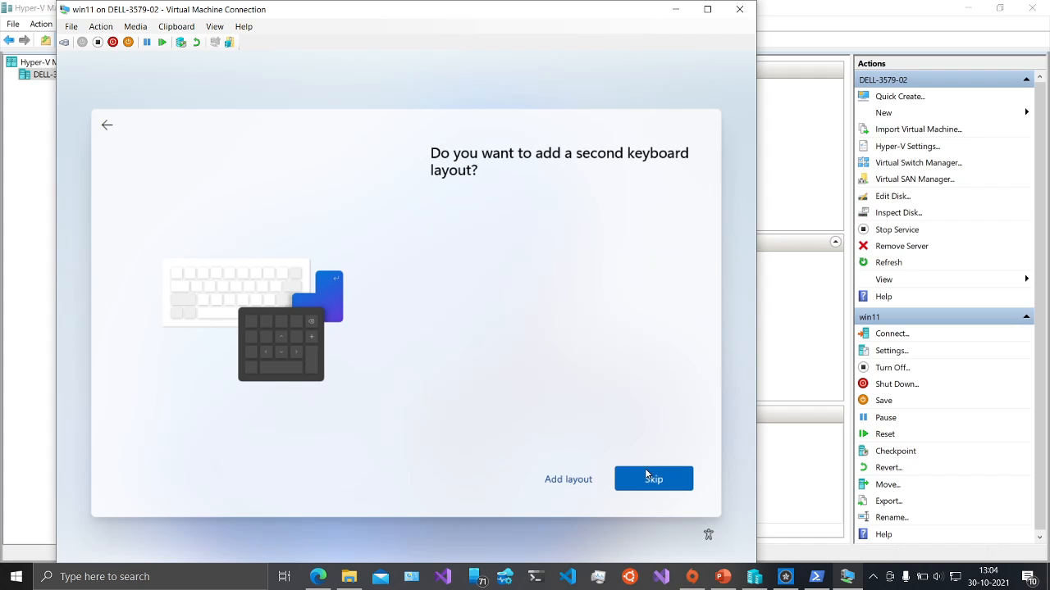
click(627, 481)
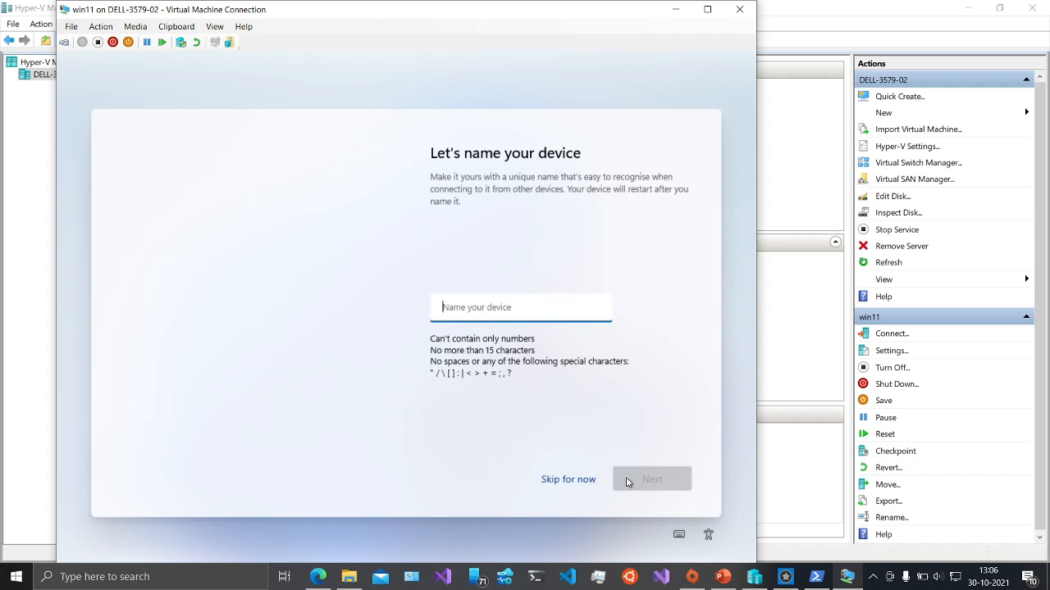
- Enter vm1 as the Windows 11 device name and continue setup
text(v)
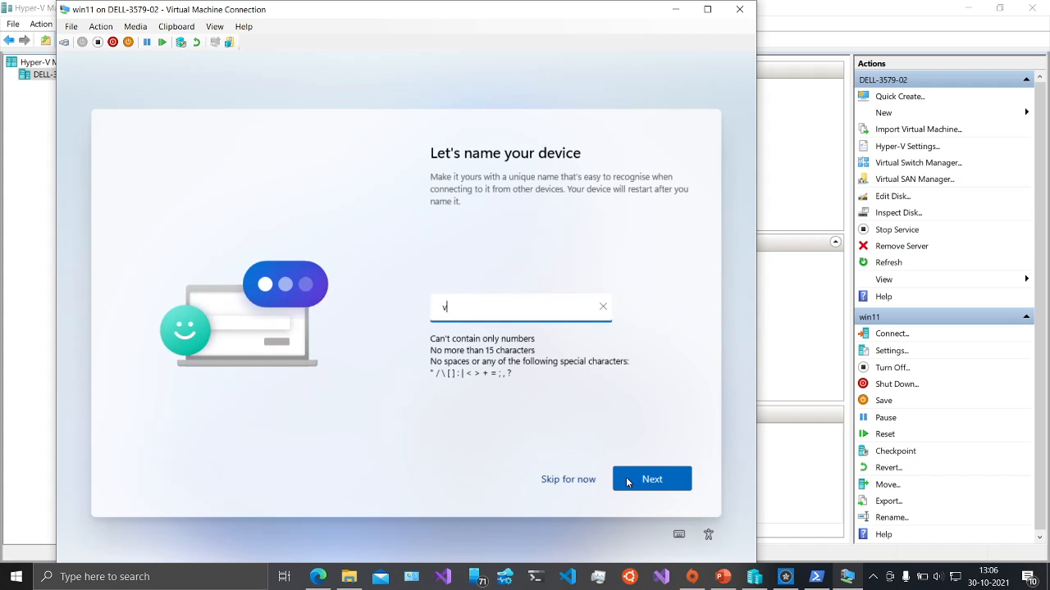
text(m-)
text(1)
key(BackSpace)
key(BackSpace)
text(1)
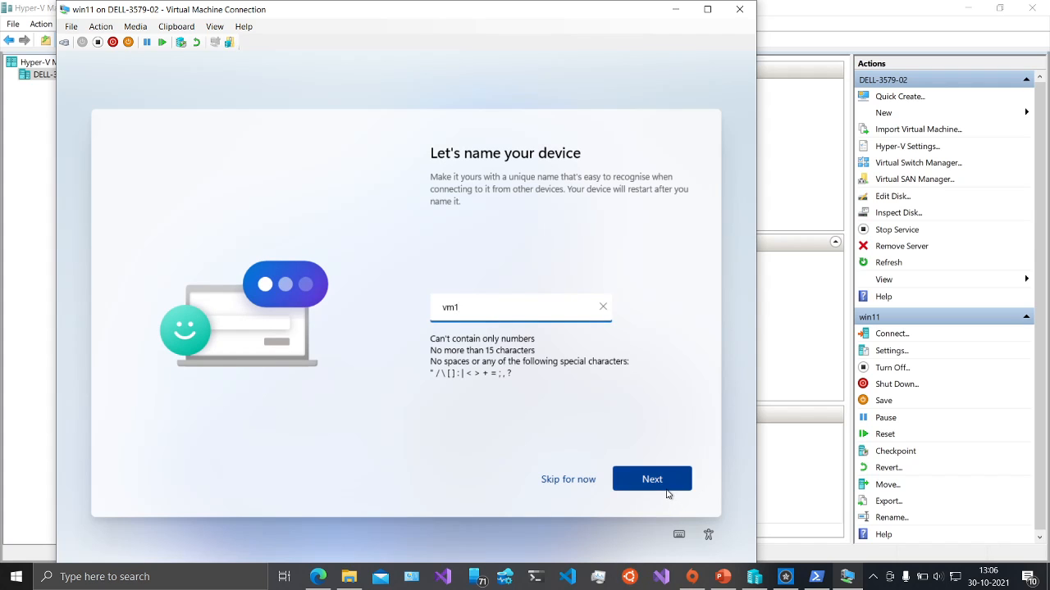
click(666, 490)
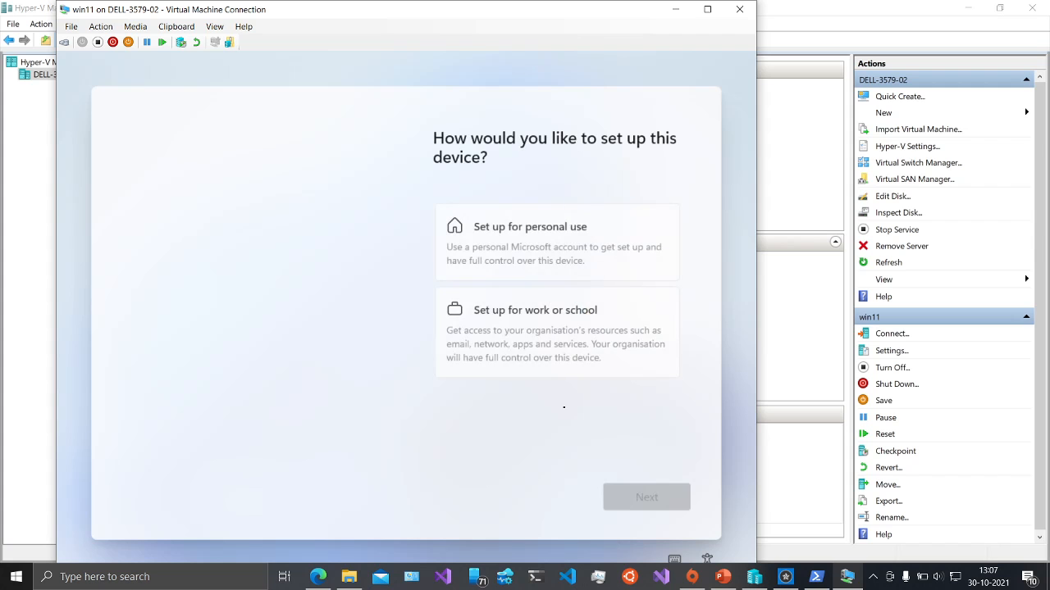
- Choose personal use, then switch to an offline account and skip Microsoft sign-in
click(552, 232)
click(646, 498)
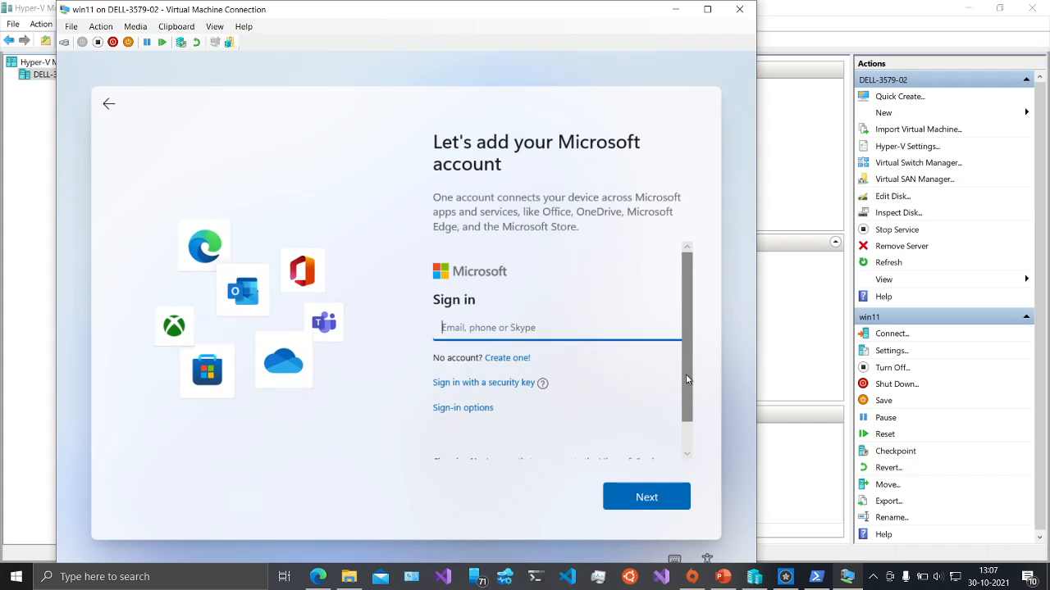
scroll(685, 374, down, 1)
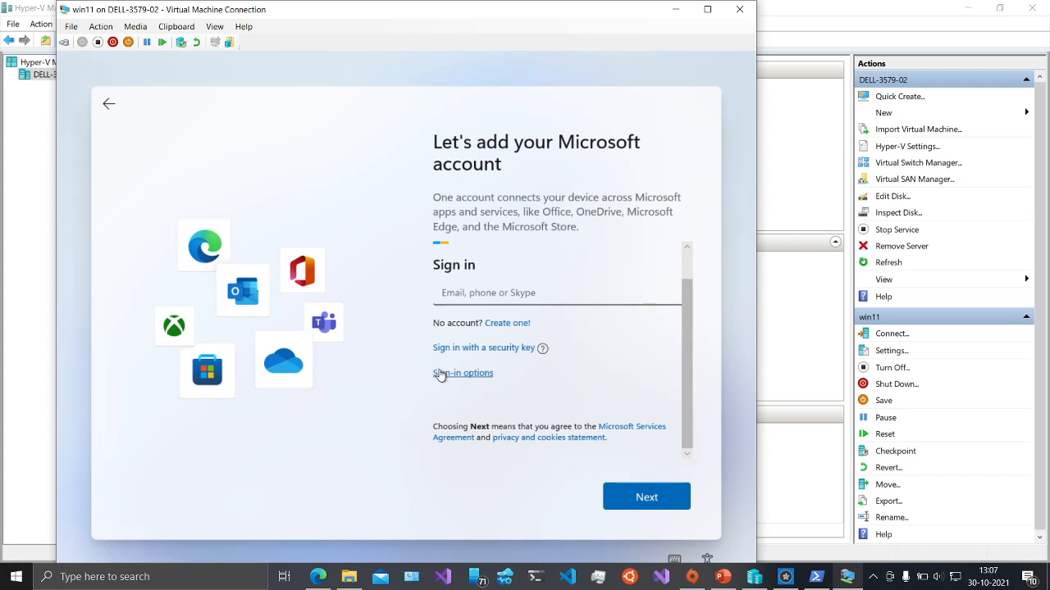
click(440, 374)
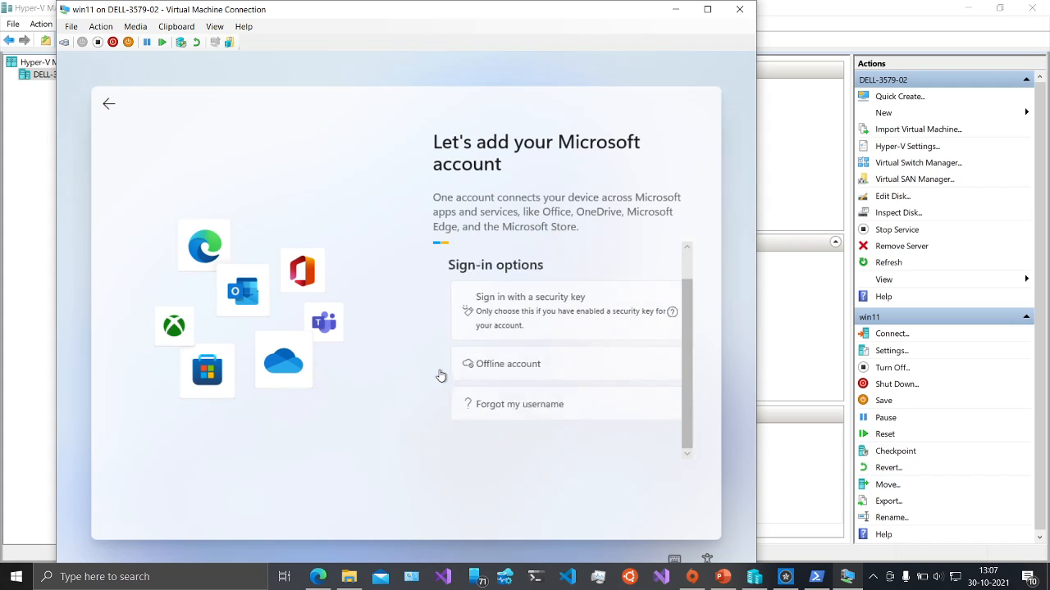
click(514, 375)
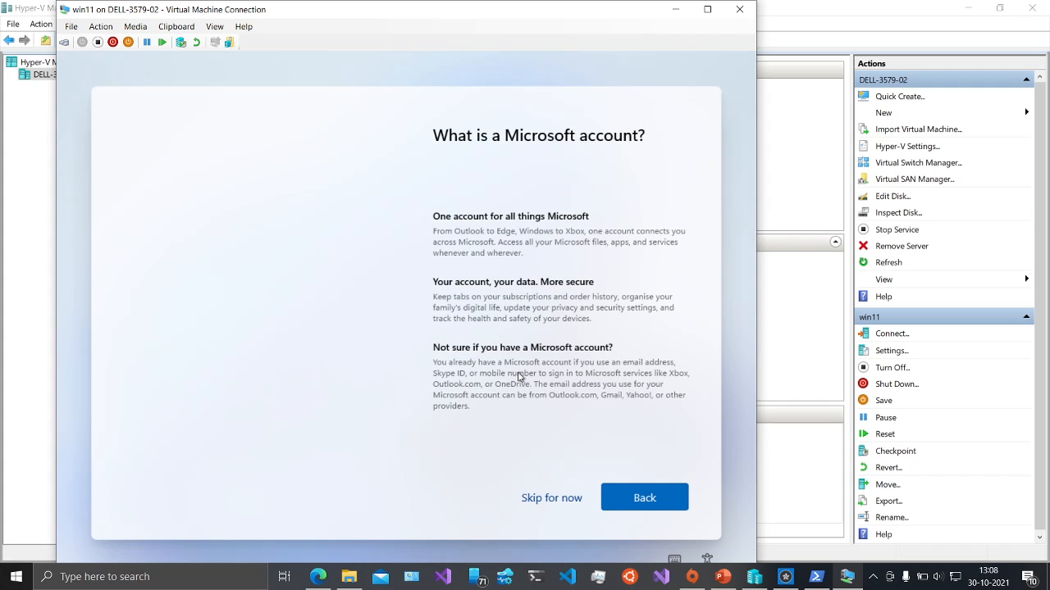
click(552, 499)
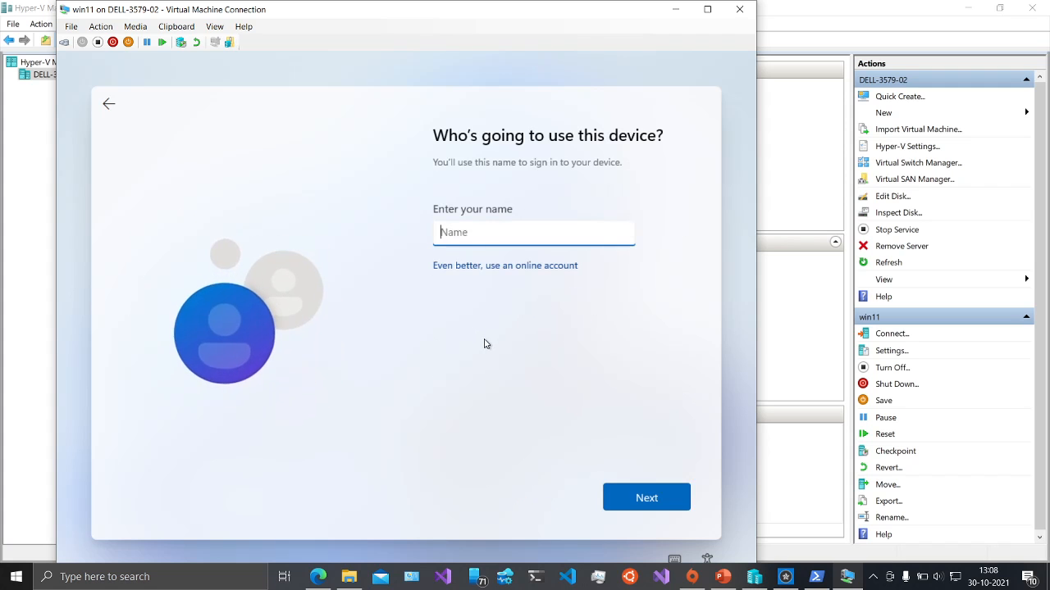
- Name the local account test, then enter and confirm its password
text(test)
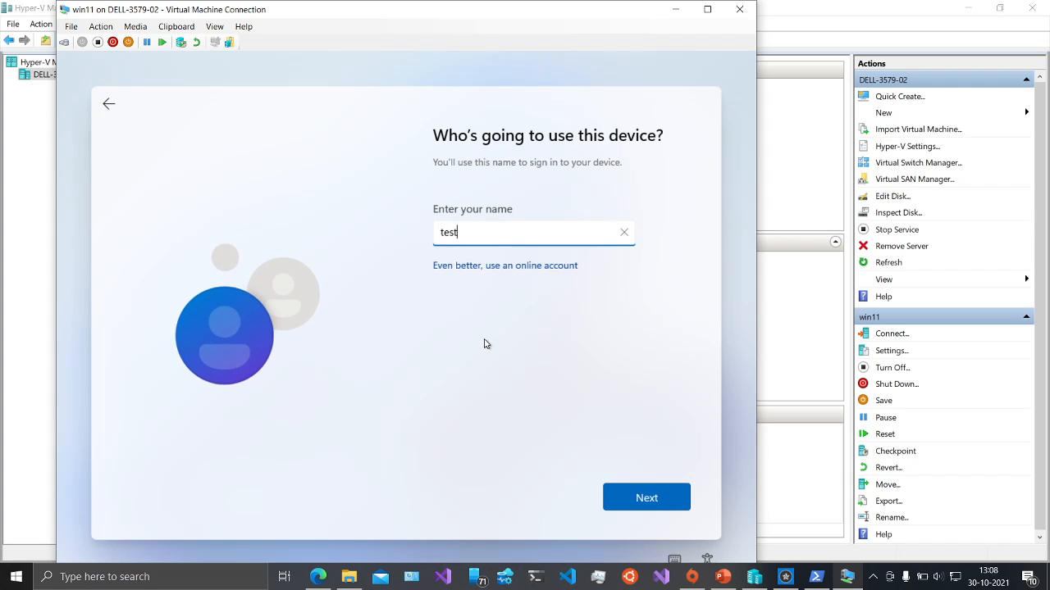
text(1)
click(627, 499)
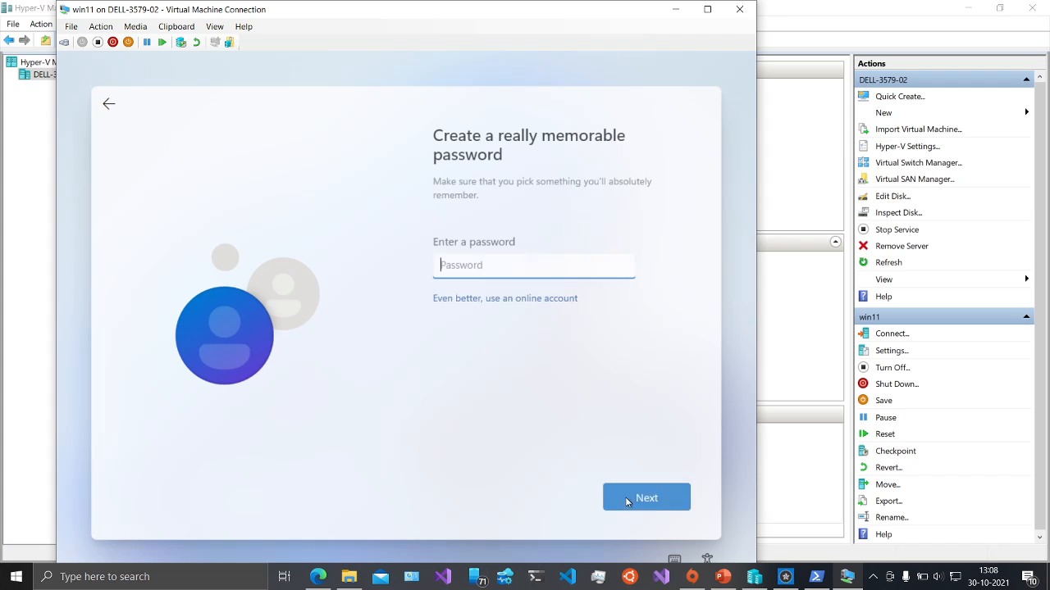
text(12345)
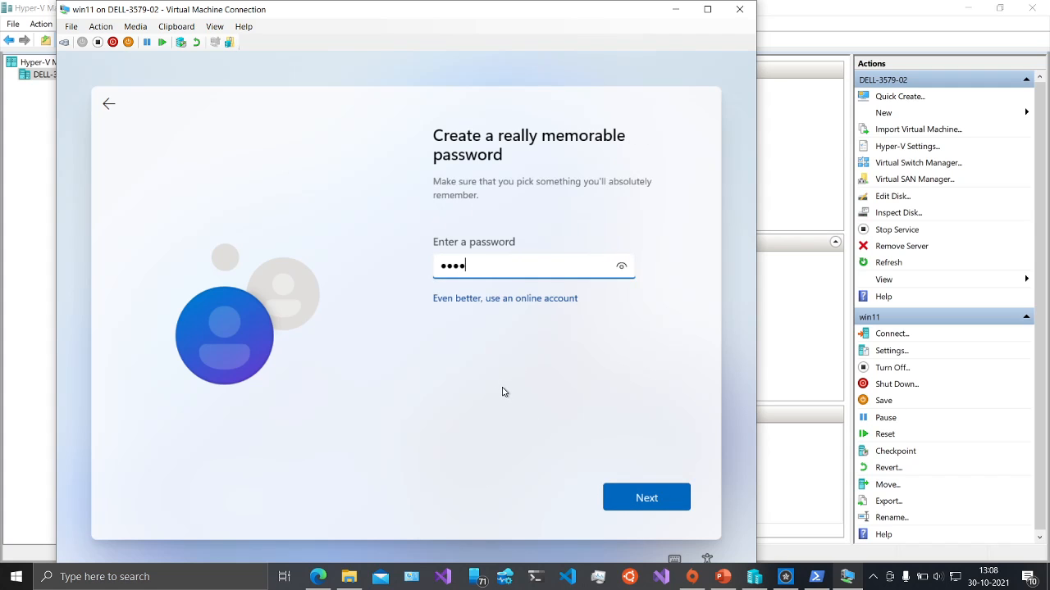
click(647, 497)
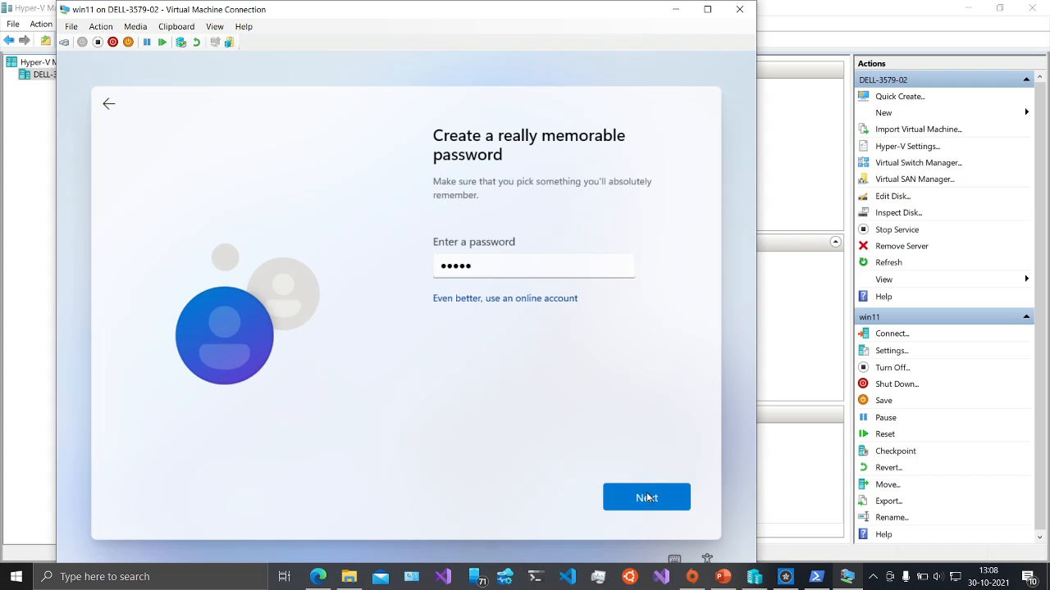
text(12345)
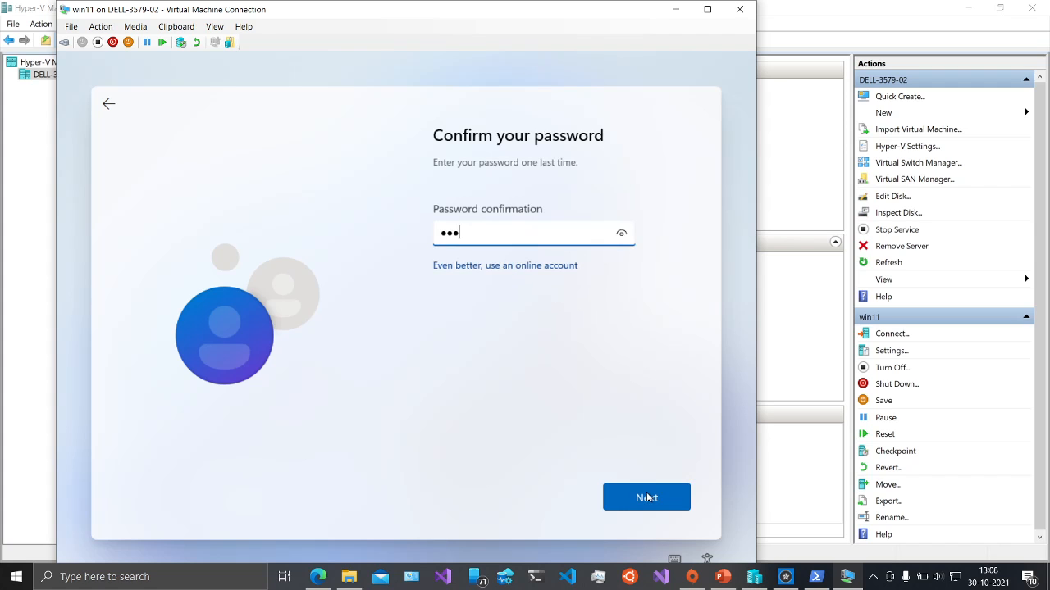
click(655, 506)
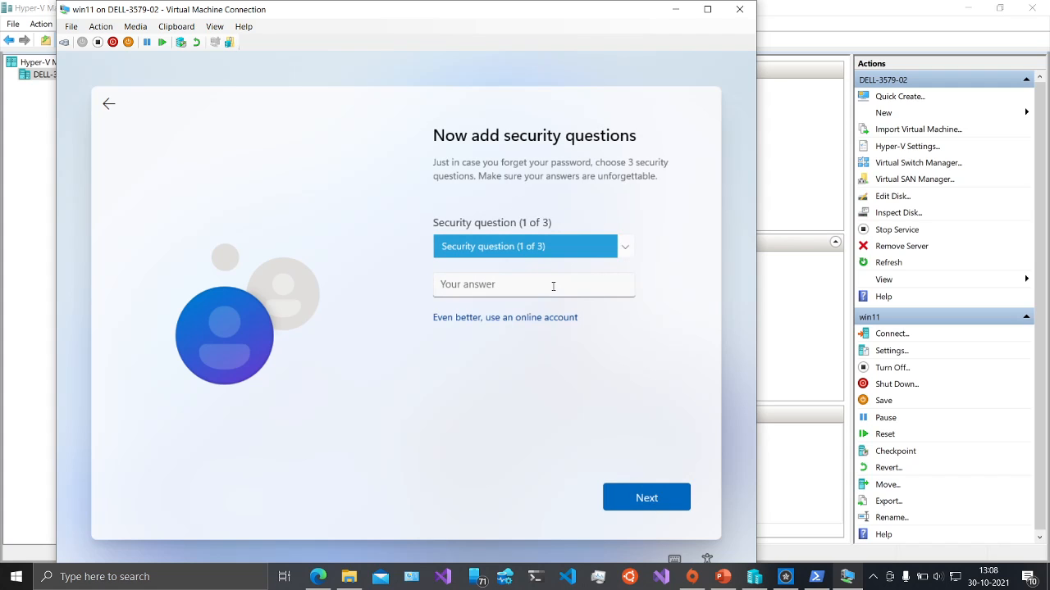
- Set the first security question to the first pet's name and answer it
click(553, 286)
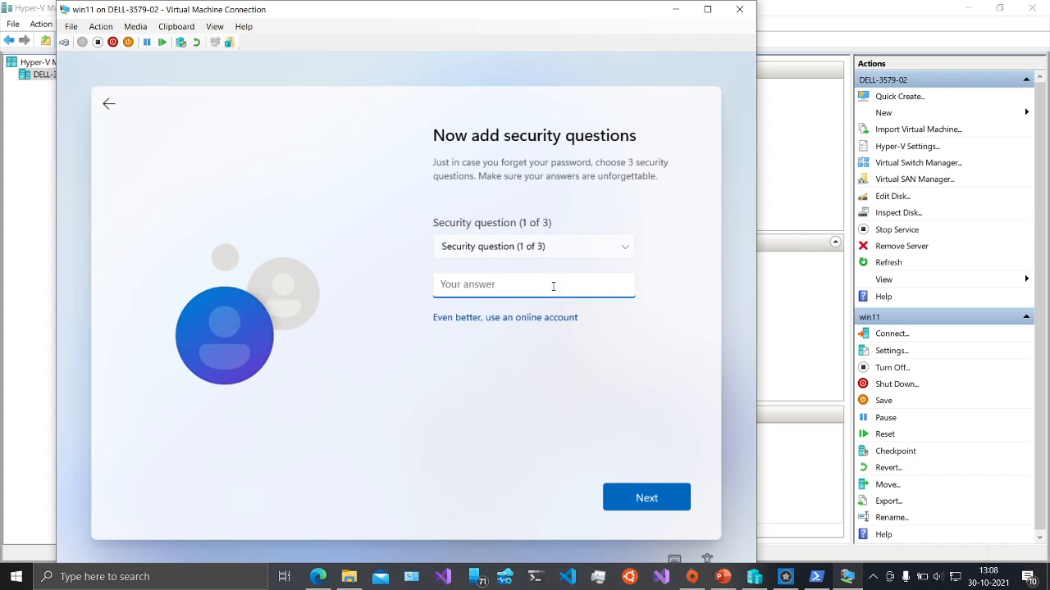
text(default)
click(638, 497)
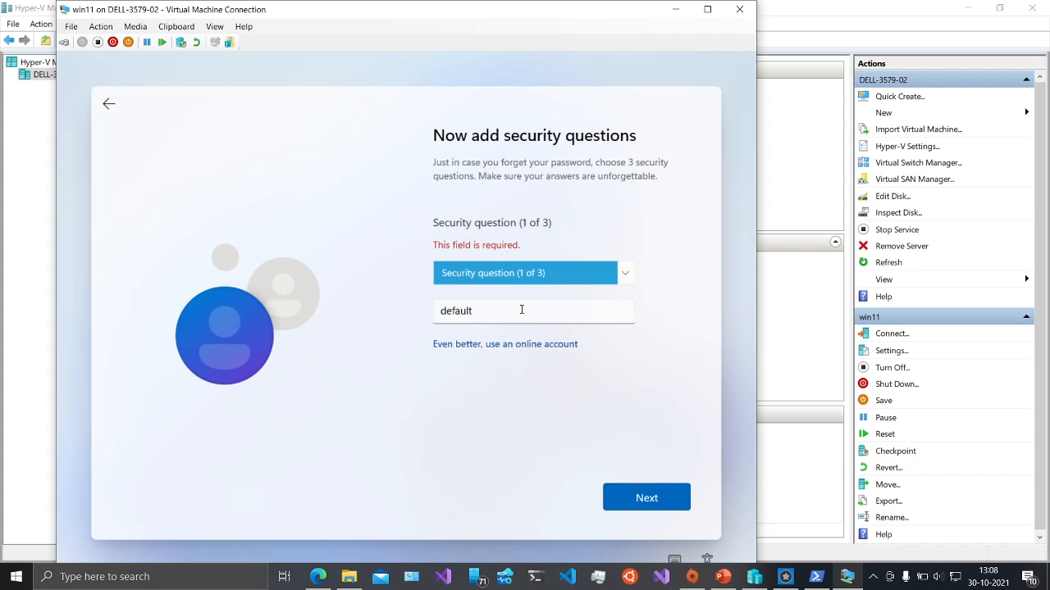
click(619, 283)
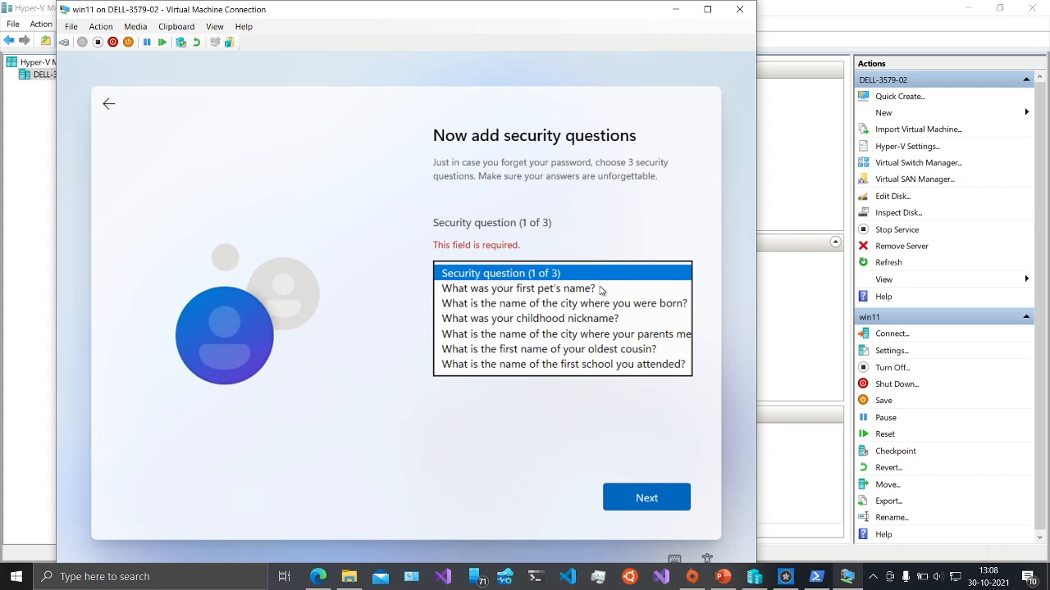
click(574, 295)
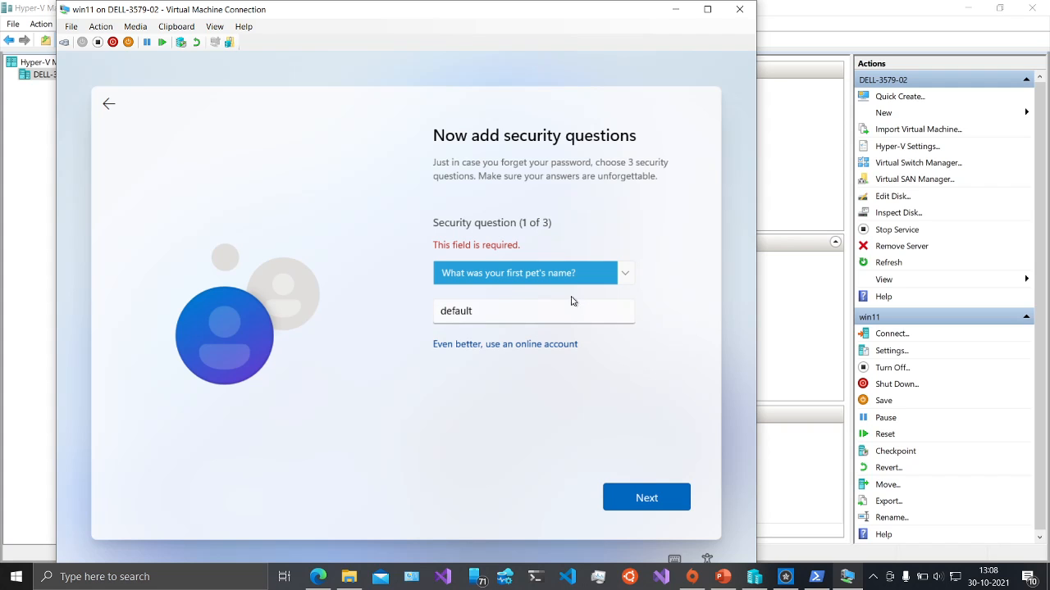
click(622, 498)
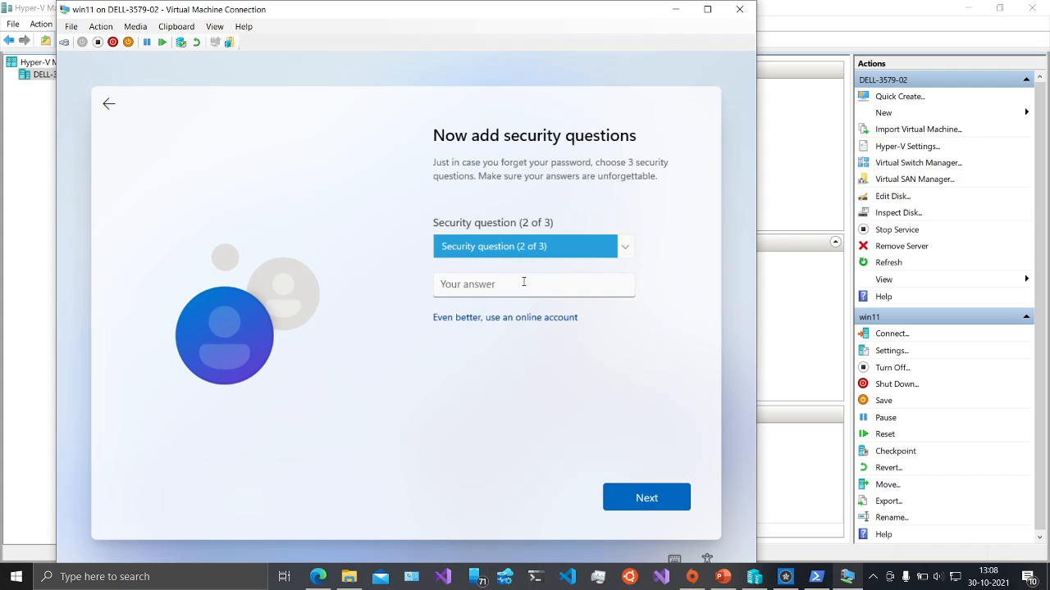
- Answer the second security question, choosing the city where you were born
click(523, 282)
text(default)
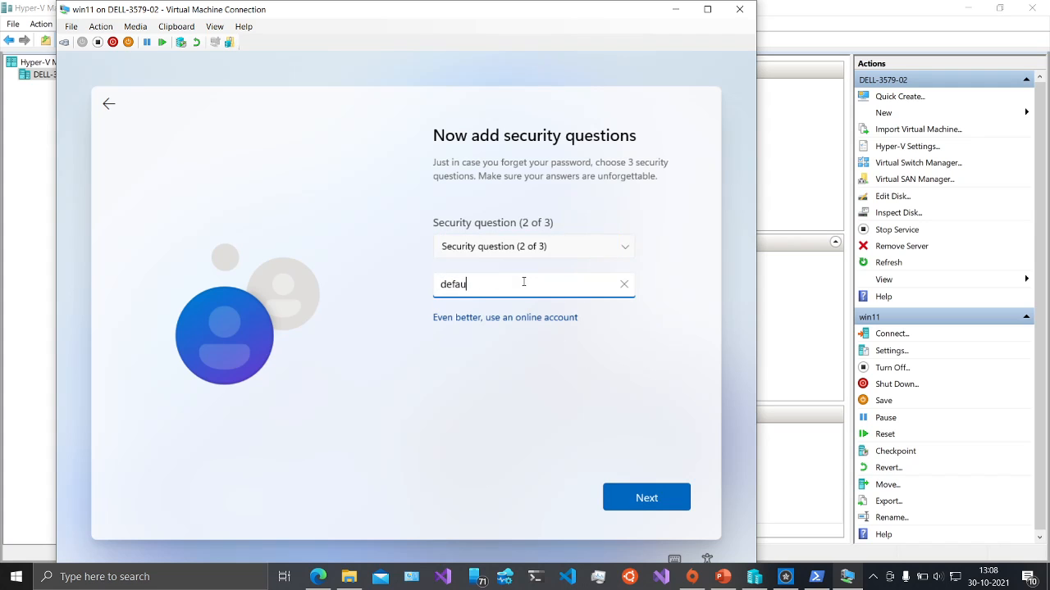
click(618, 490)
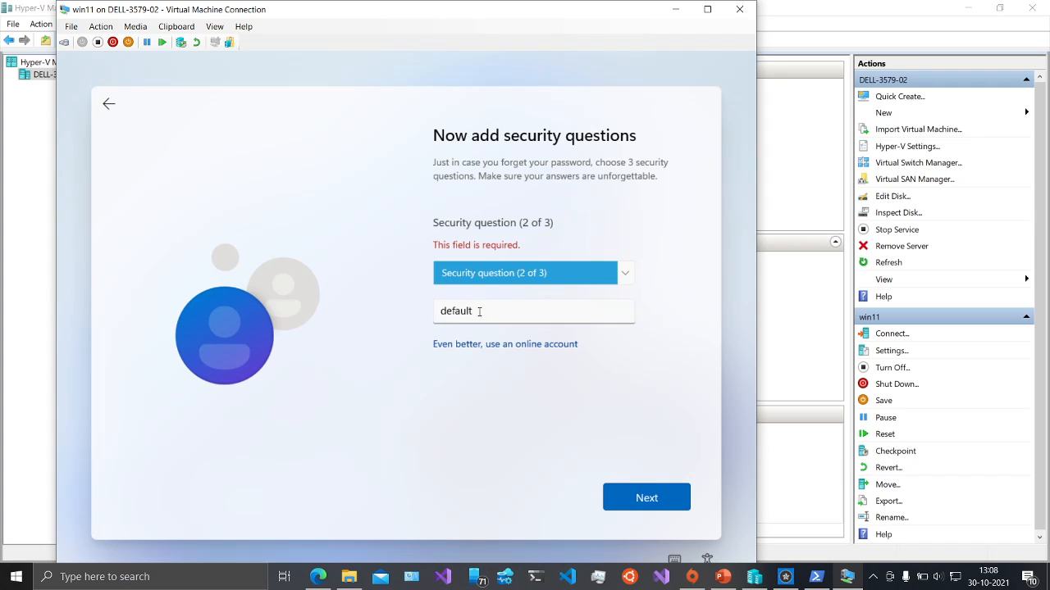
click(479, 311)
text(=============)
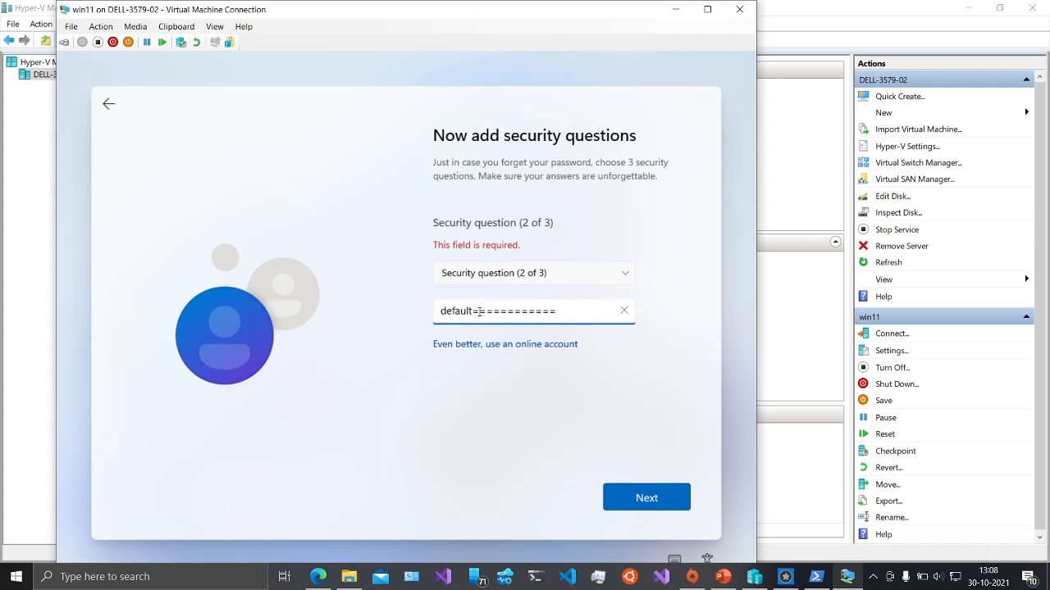
key(BackSpace)
key(BackSpace)
key(BackSpace)
key(BackSpace)
key(BackSpace)
key(BackSpace)
key(BackSpace)
key(BackSpace)
key(BackSpace)
key(BackSpace)
key(BackSpace)
key(BackSpace)
key(BackSpace)
key(BackSpace)
key(BackSpace)
key(BackSpace)
key(BackSpace)
key(BackSpace)
key(BackSpace)
key(BackSpace)
text(a)
key(BackSpace)
text(dafult)
key(BackSpace)
key(BackSpace)
key(BackSpace)
key(BackSpace)
key(BackSpace)
text(anserwe)
click(621, 498)
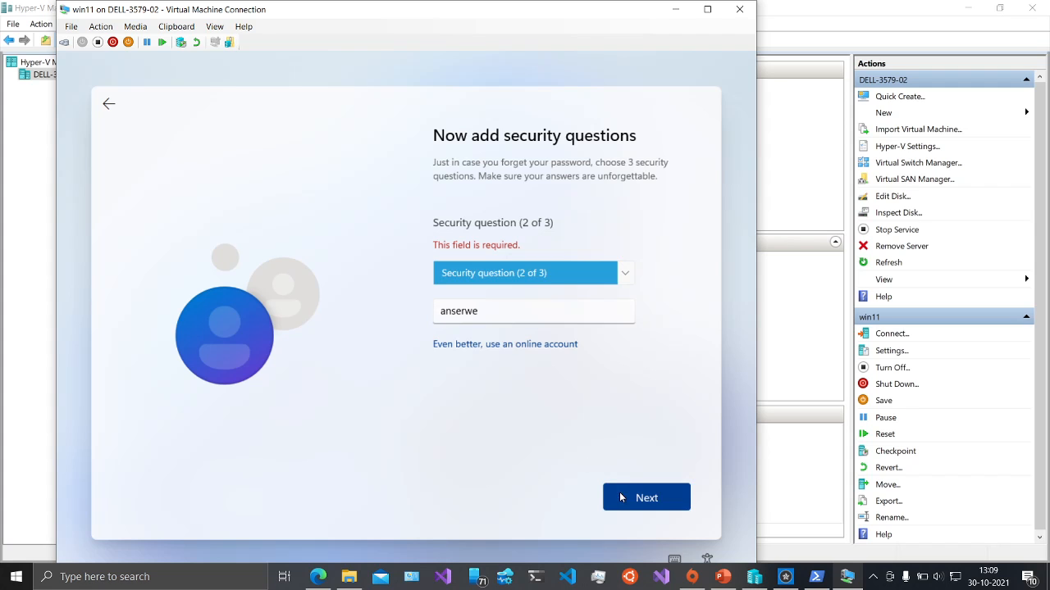
click(622, 282)
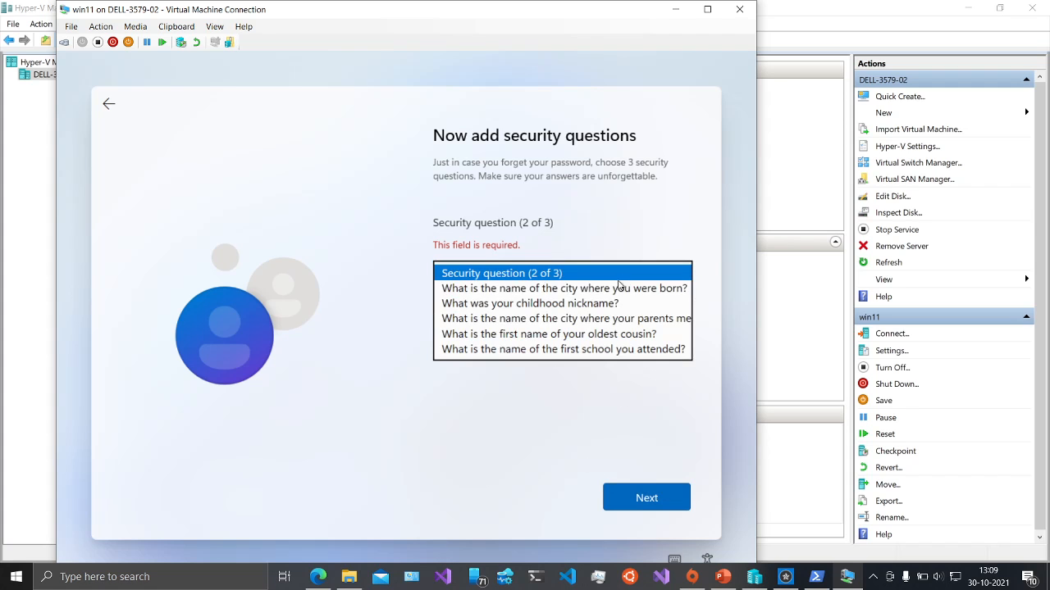
click(615, 287)
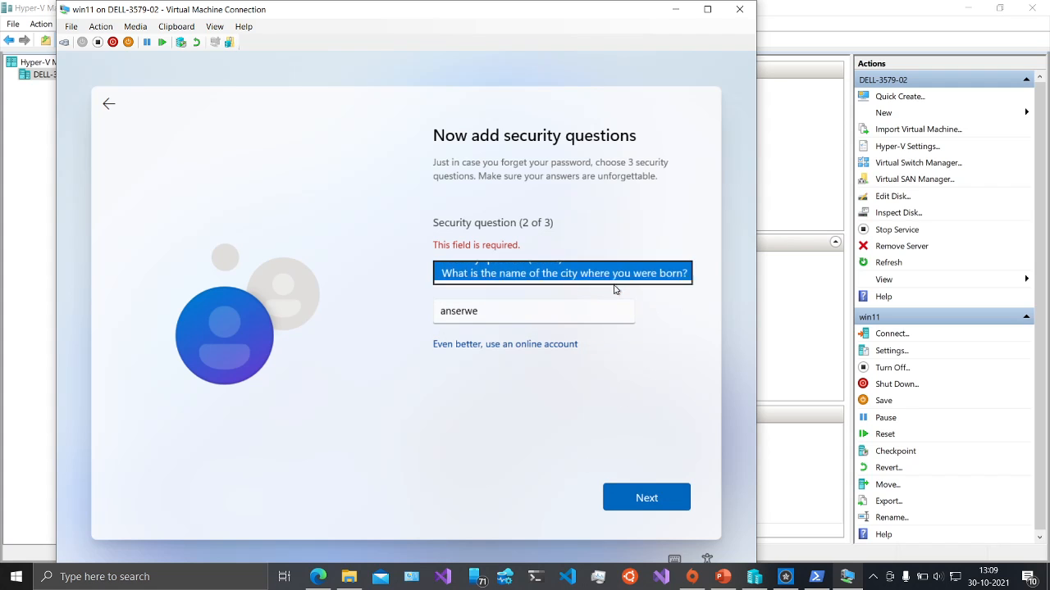
click(636, 497)
- Set the third question to childhood nickname, answer it, and submit the questions
click(485, 285)
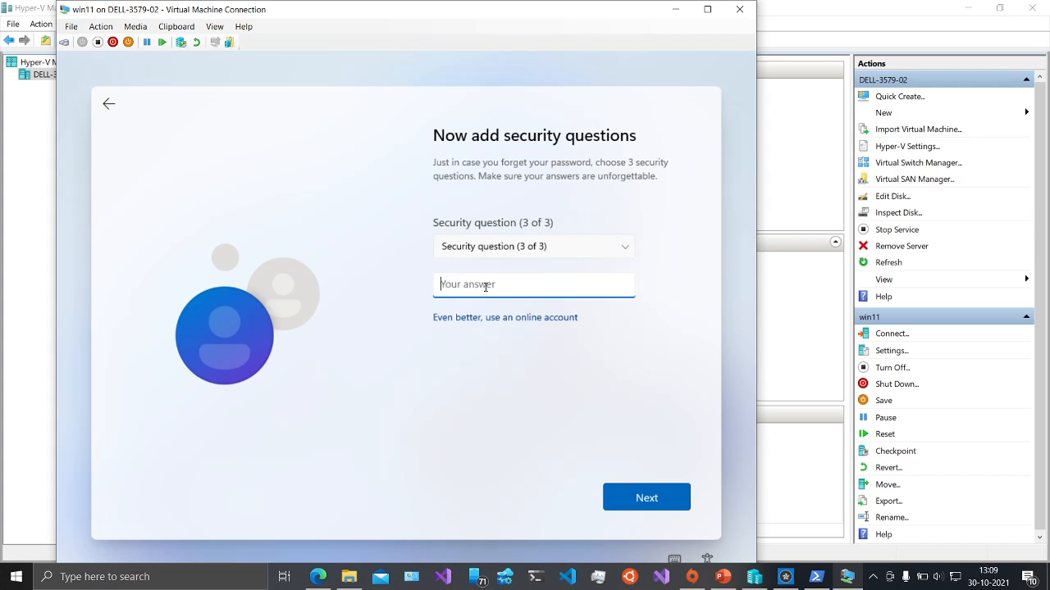
text(peeep)
click(620, 499)
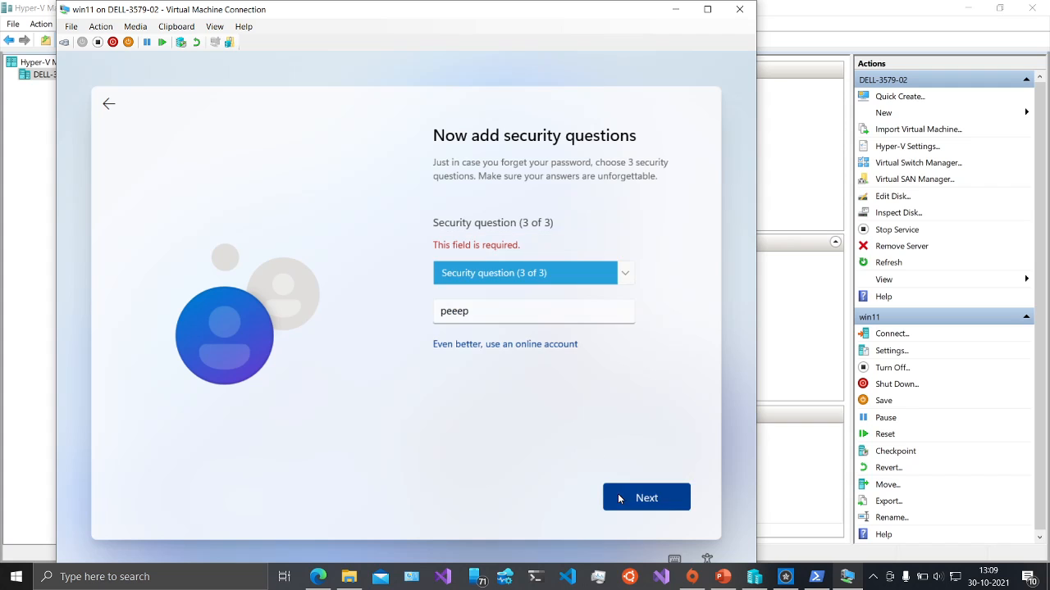
click(627, 277)
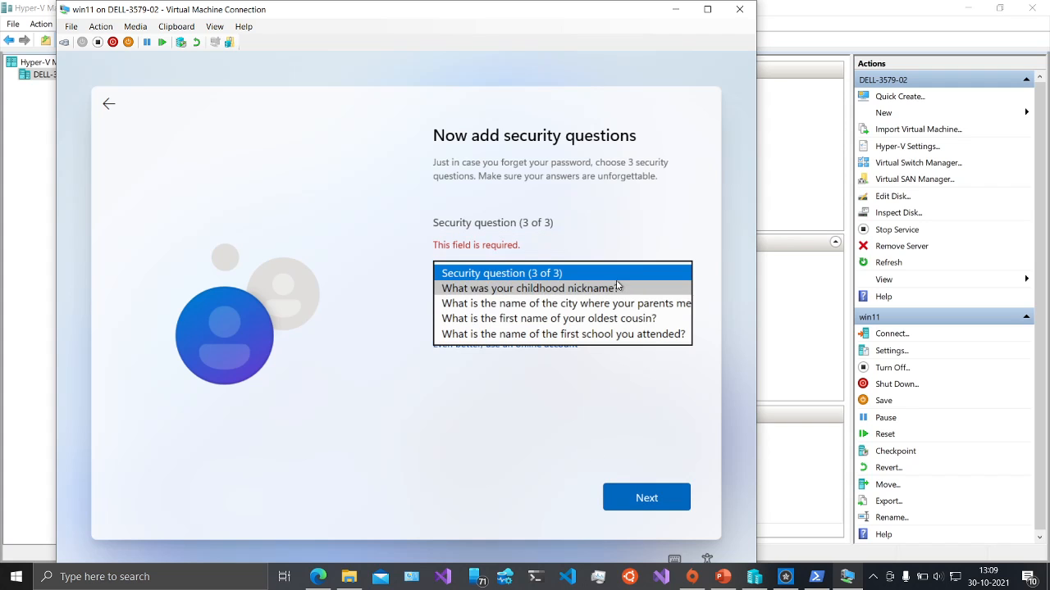
click(668, 287)
click(642, 502)
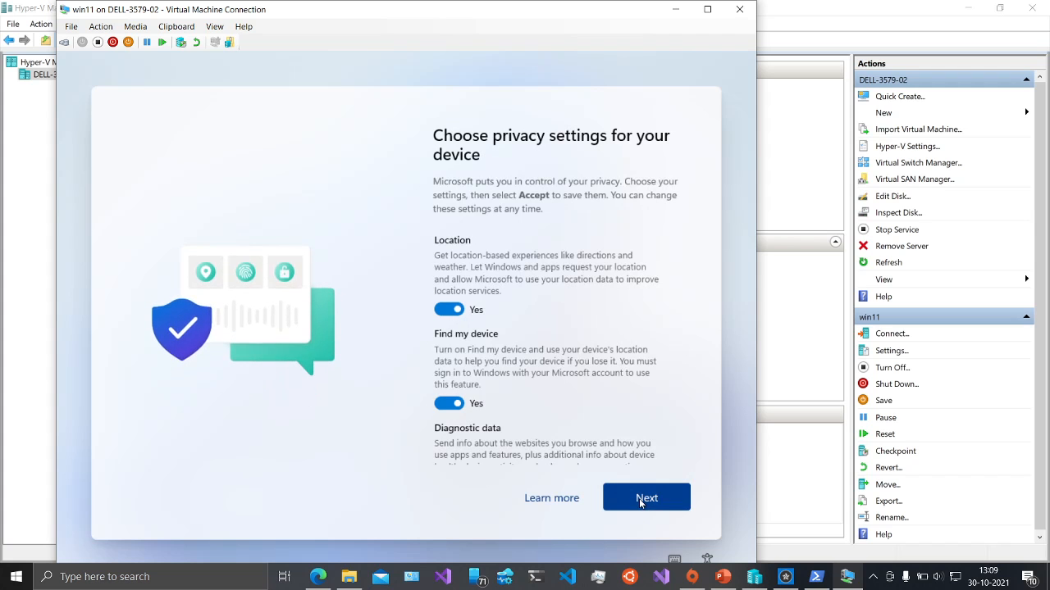
- Page through the privacy options and accept the privacy settings
click(642, 502)
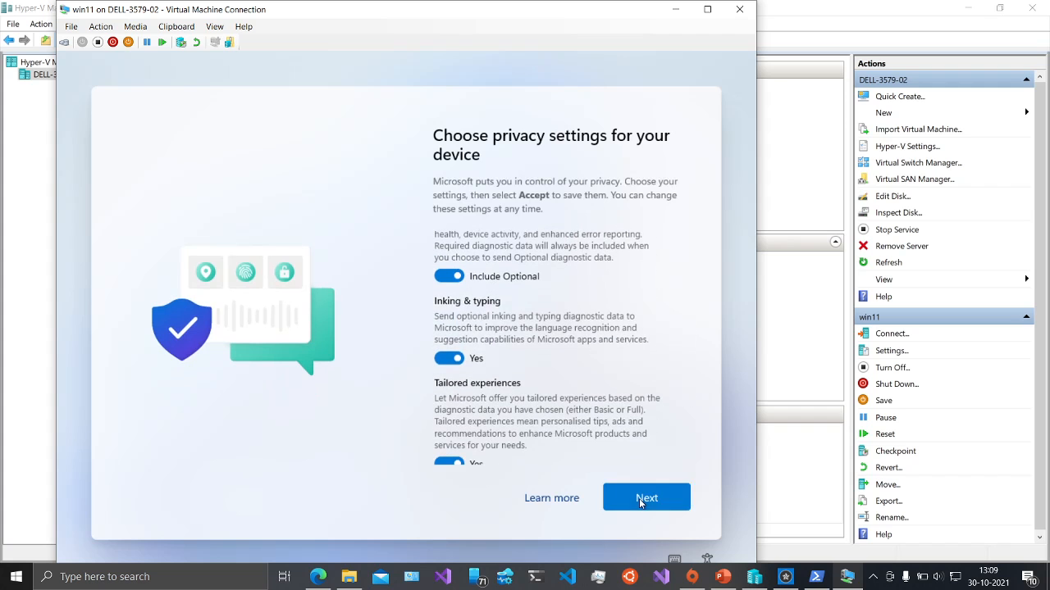
click(641, 501)
click(641, 502)
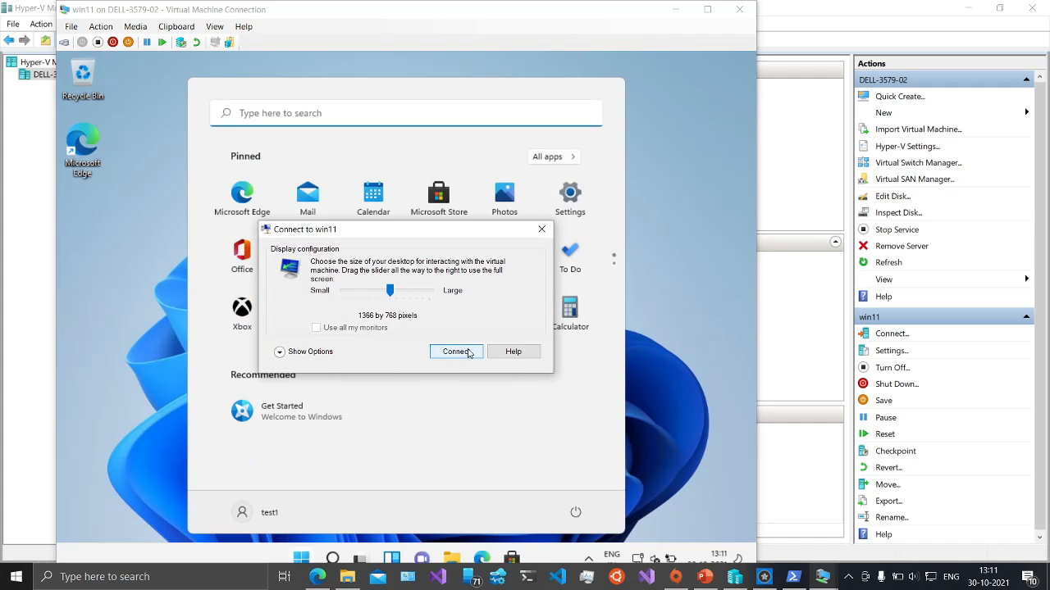
- Connect at 1366 by 768, sign in with the local account password, and dismiss Start
click(466, 355)
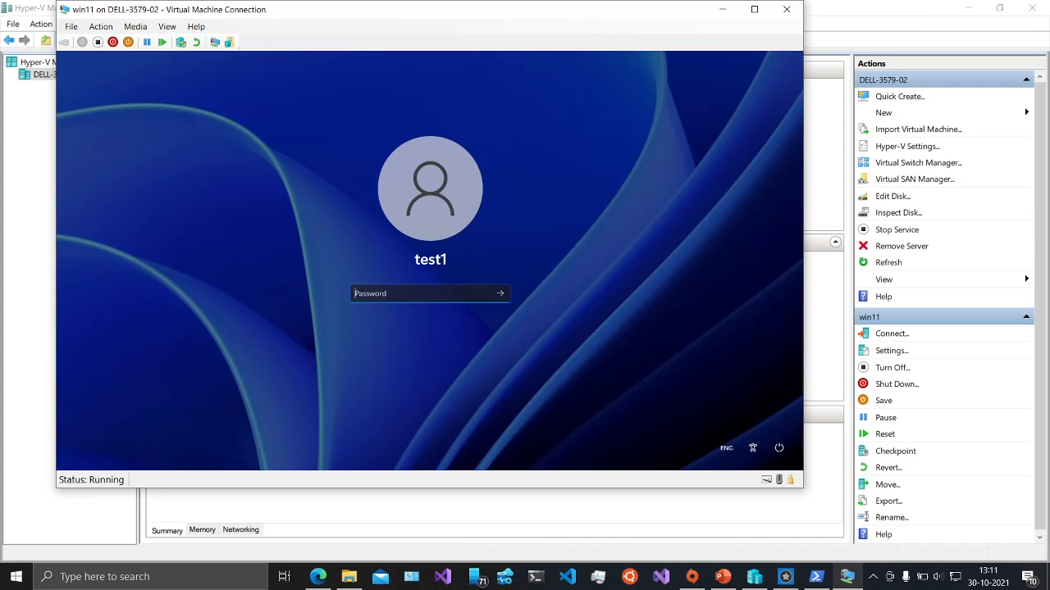
text(•••••)
click(501, 294)
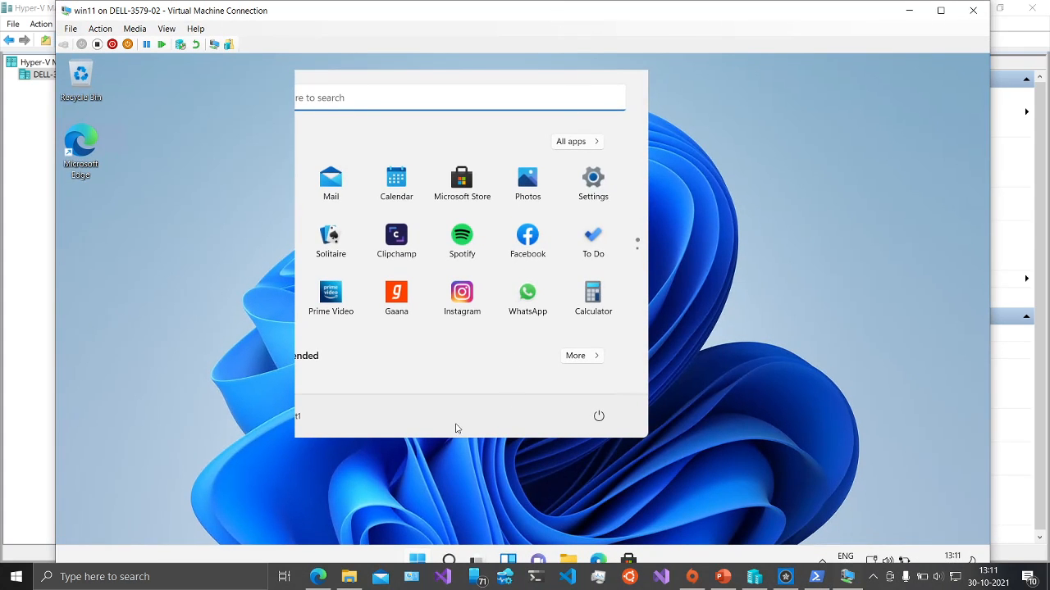
click(421, 556)
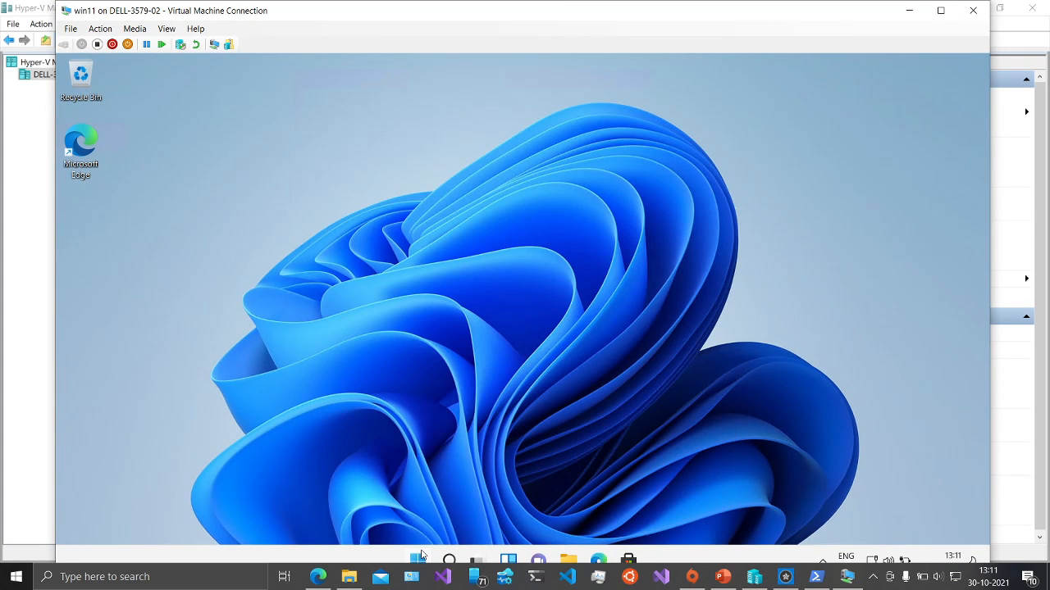
- Search Start for settings and open the Windows Update page to check for updates
click(420, 556)
click(420, 556)
click(420, 556)
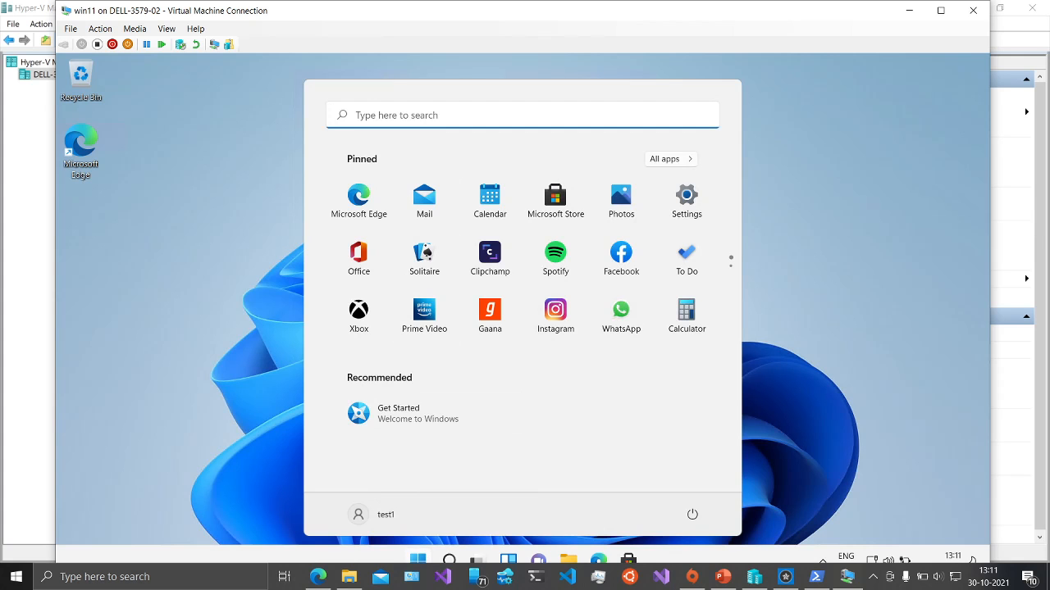
click(419, 120)
text(sett)
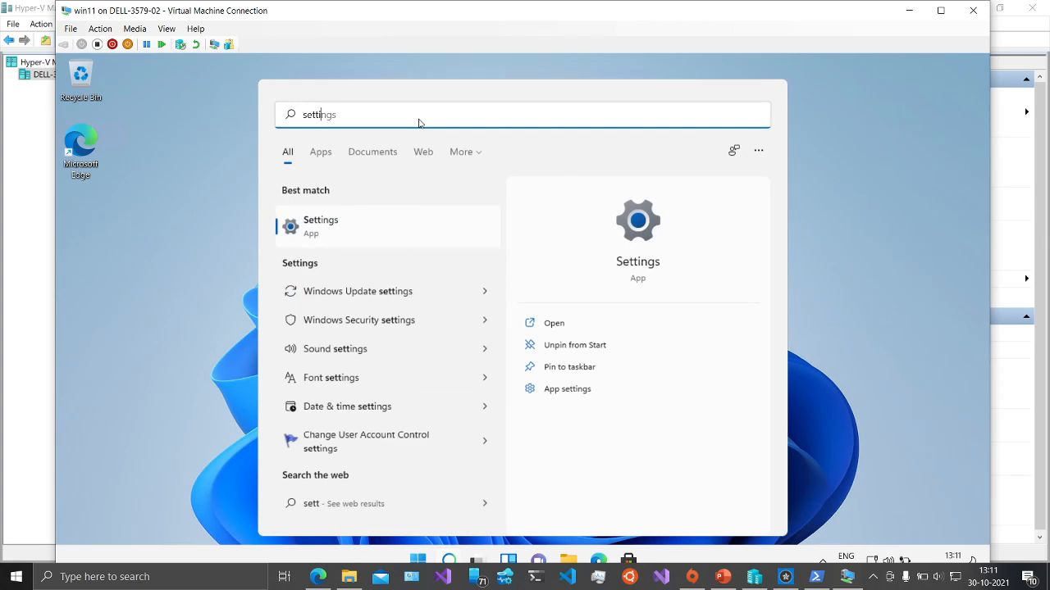
text(ings)
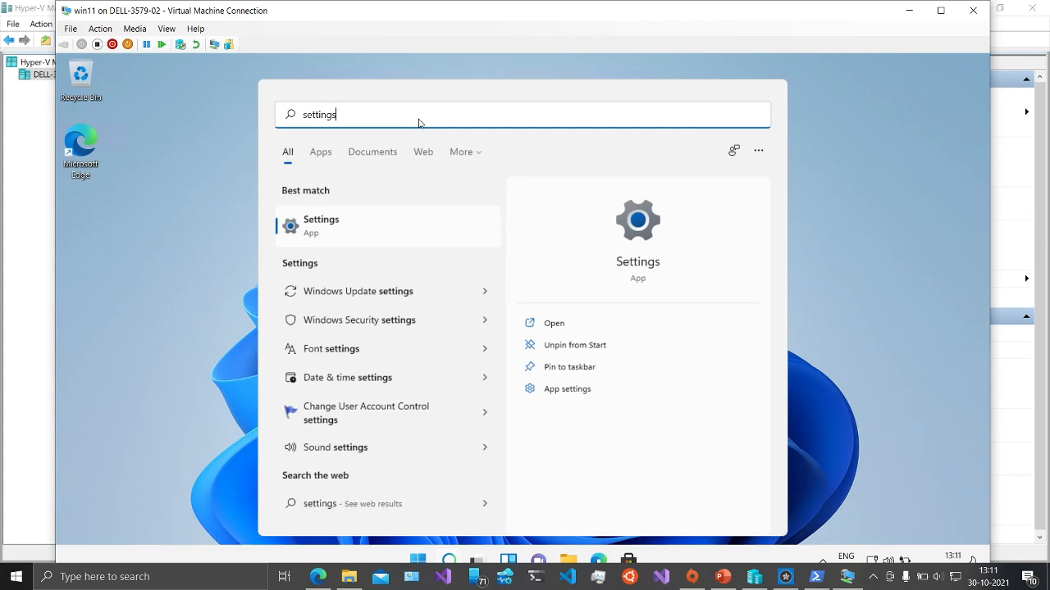
click(386, 223)
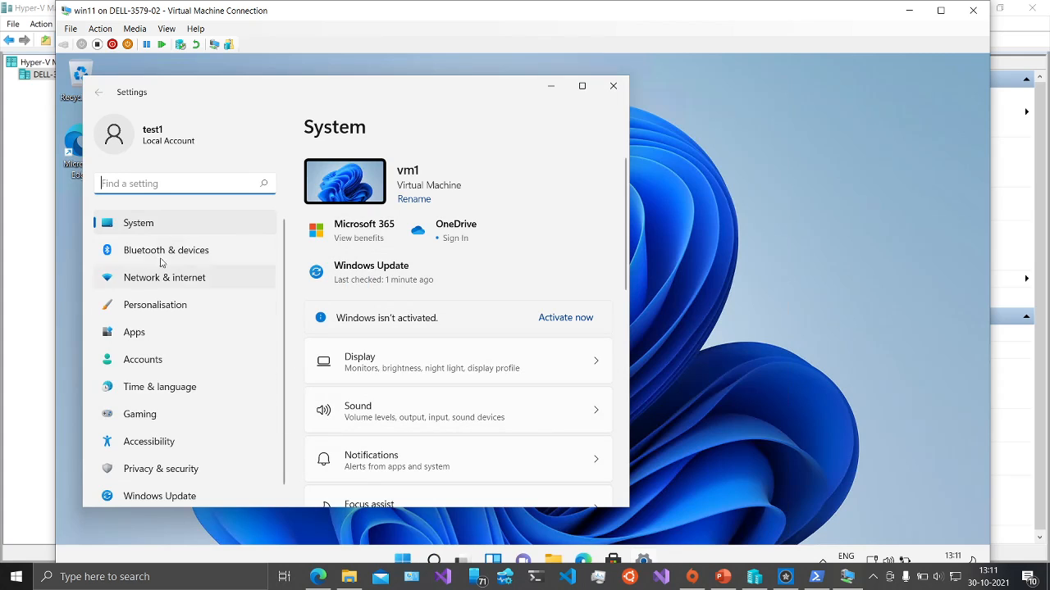
scroll(225, 485, down, 1)
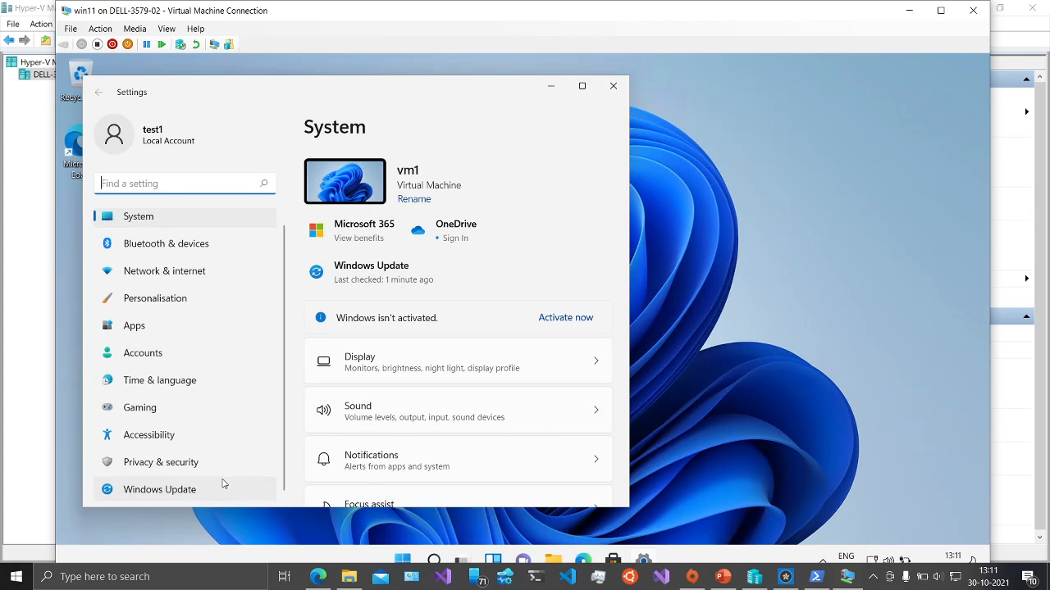
click(208, 495)
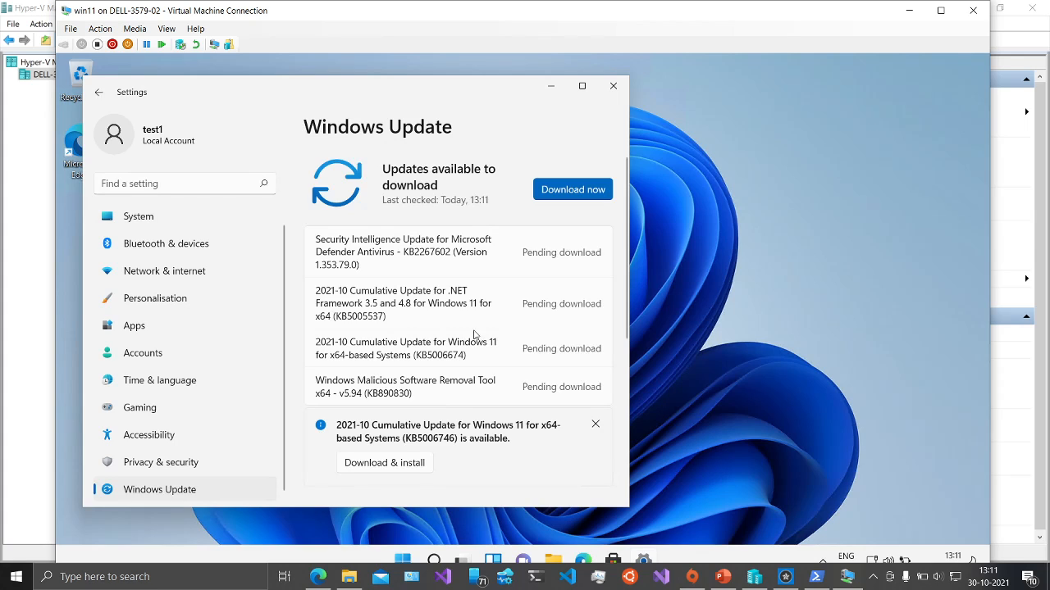
- Close the Settings window and stop the screen recording
click(599, 84)
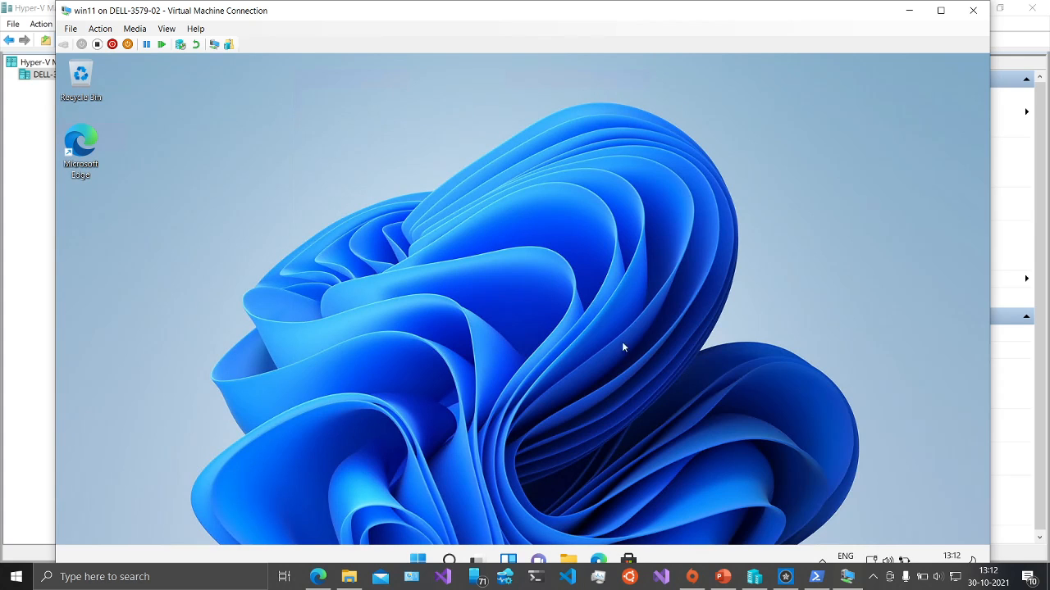
click(784, 576)
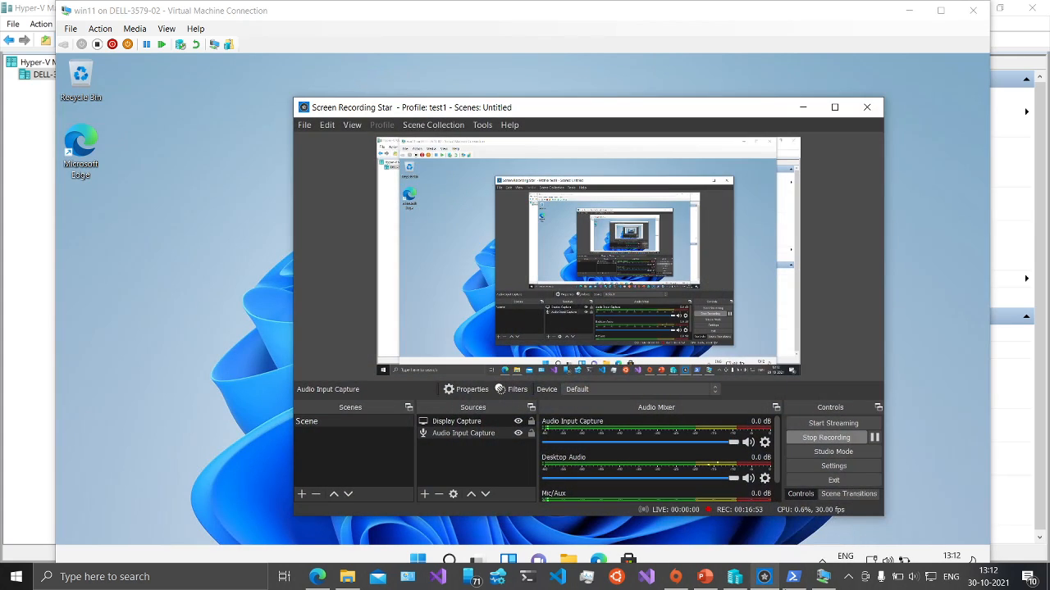
click(826, 440)
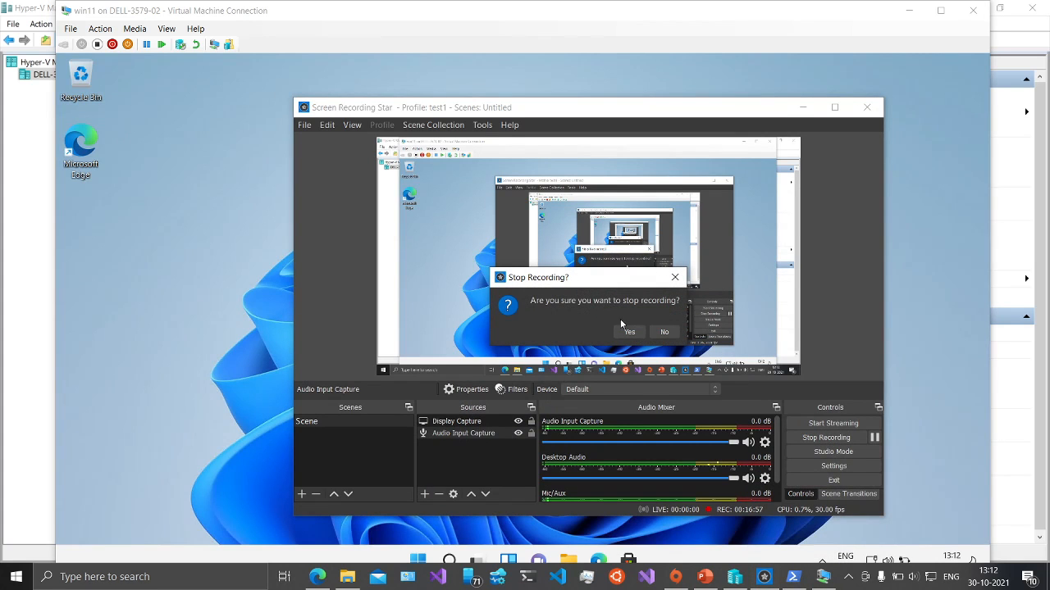